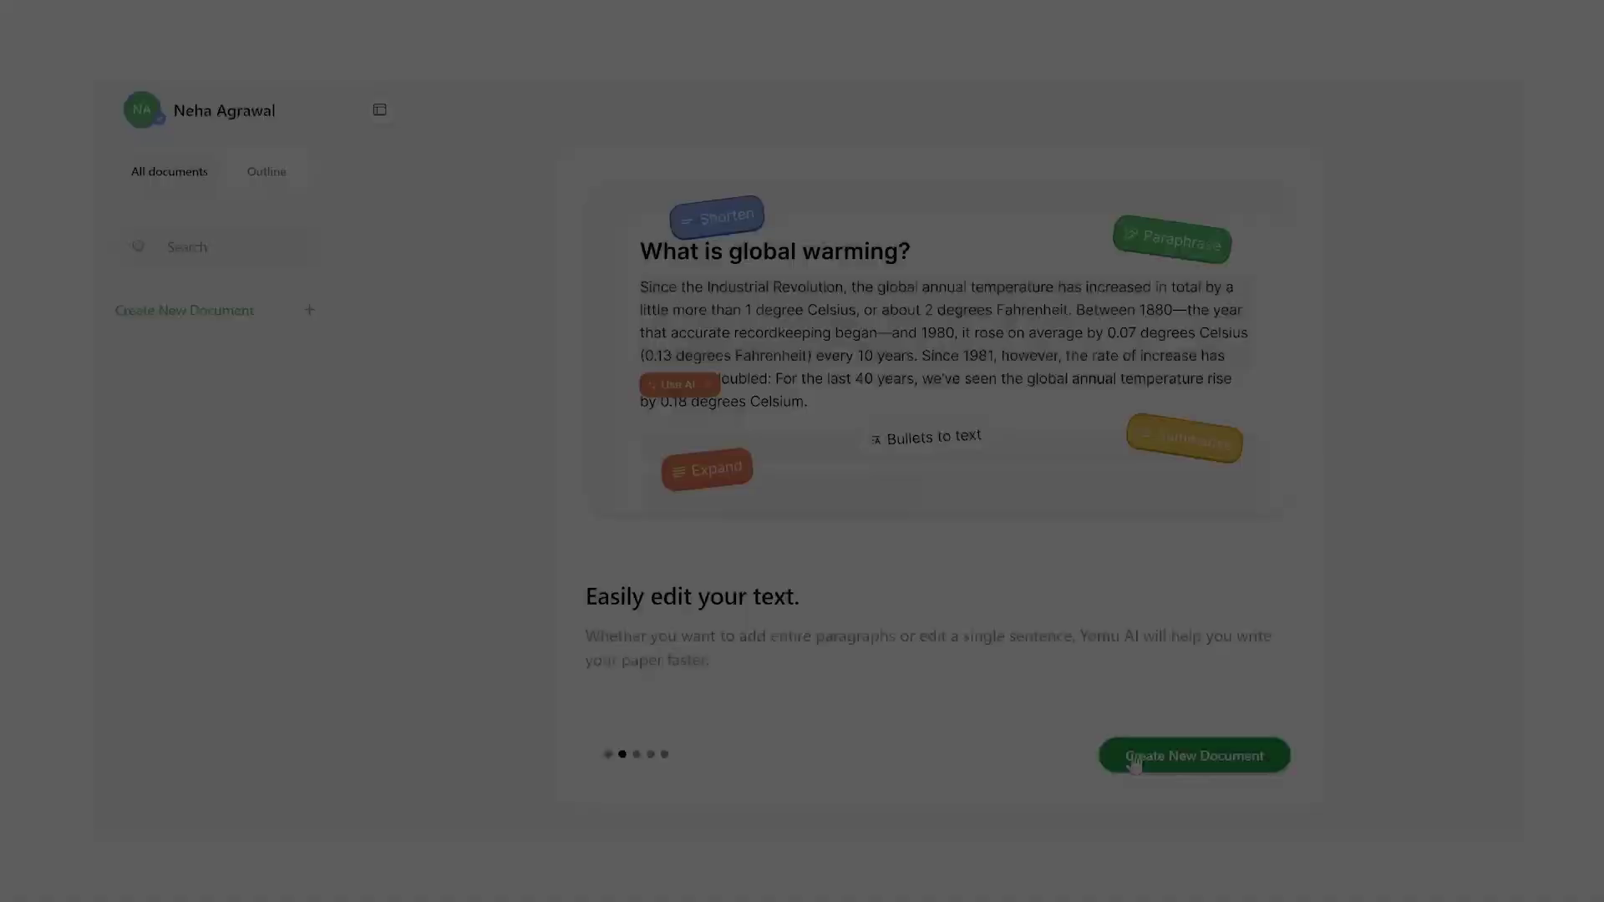
# Start a new document on the climate change topic and review the generated outline.
pyautogui.click(1139, 756)
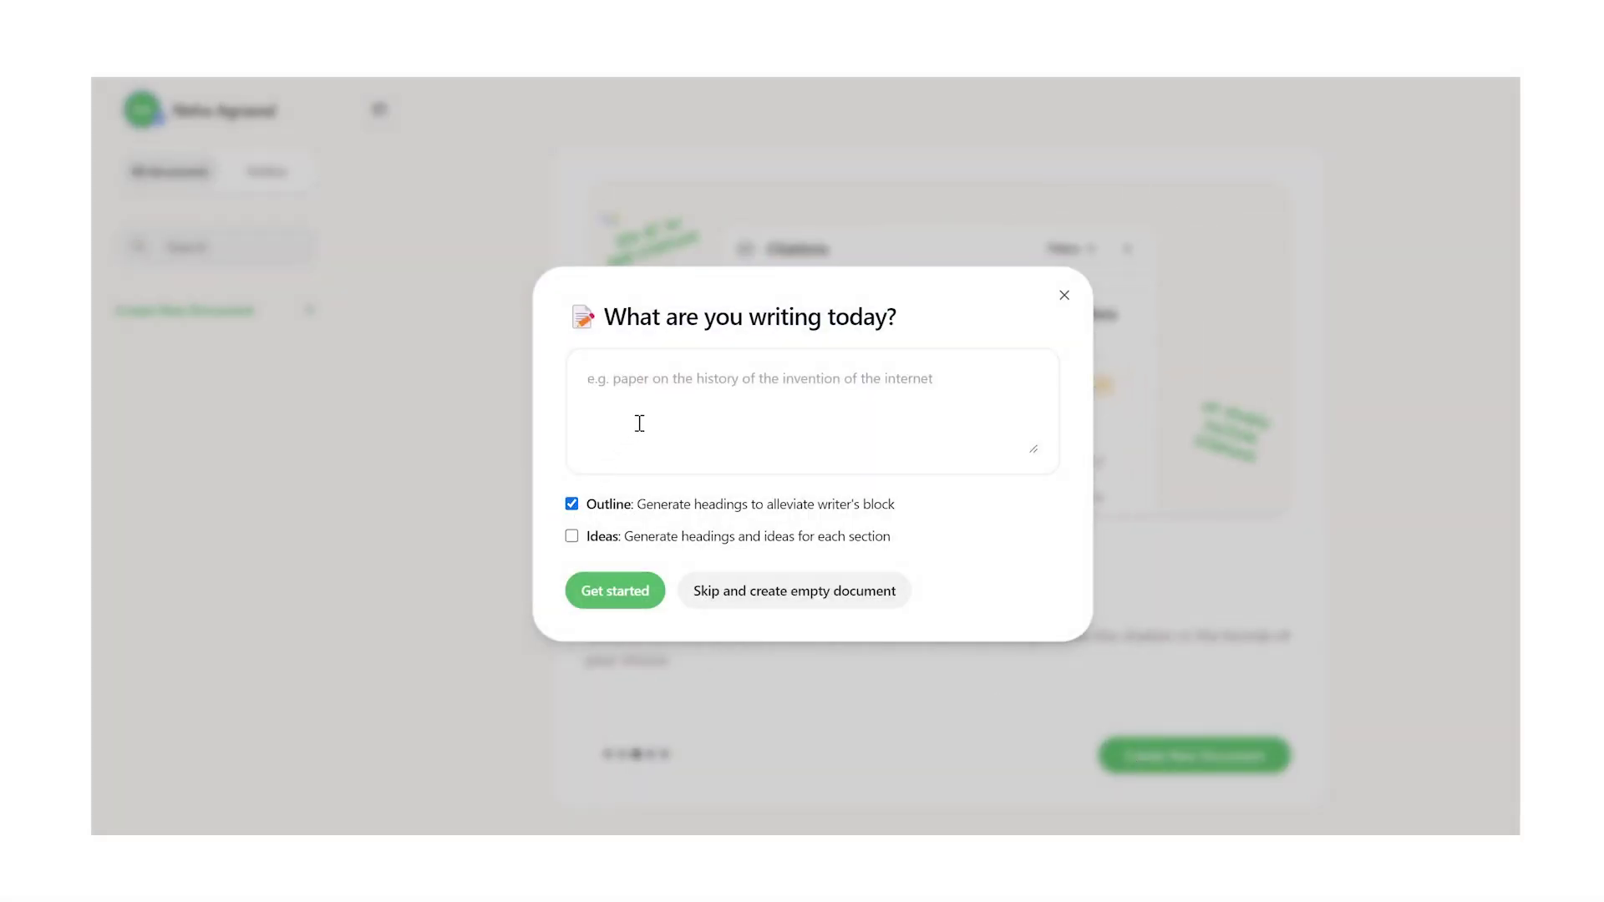
pyautogui.write('Cimate Chang')
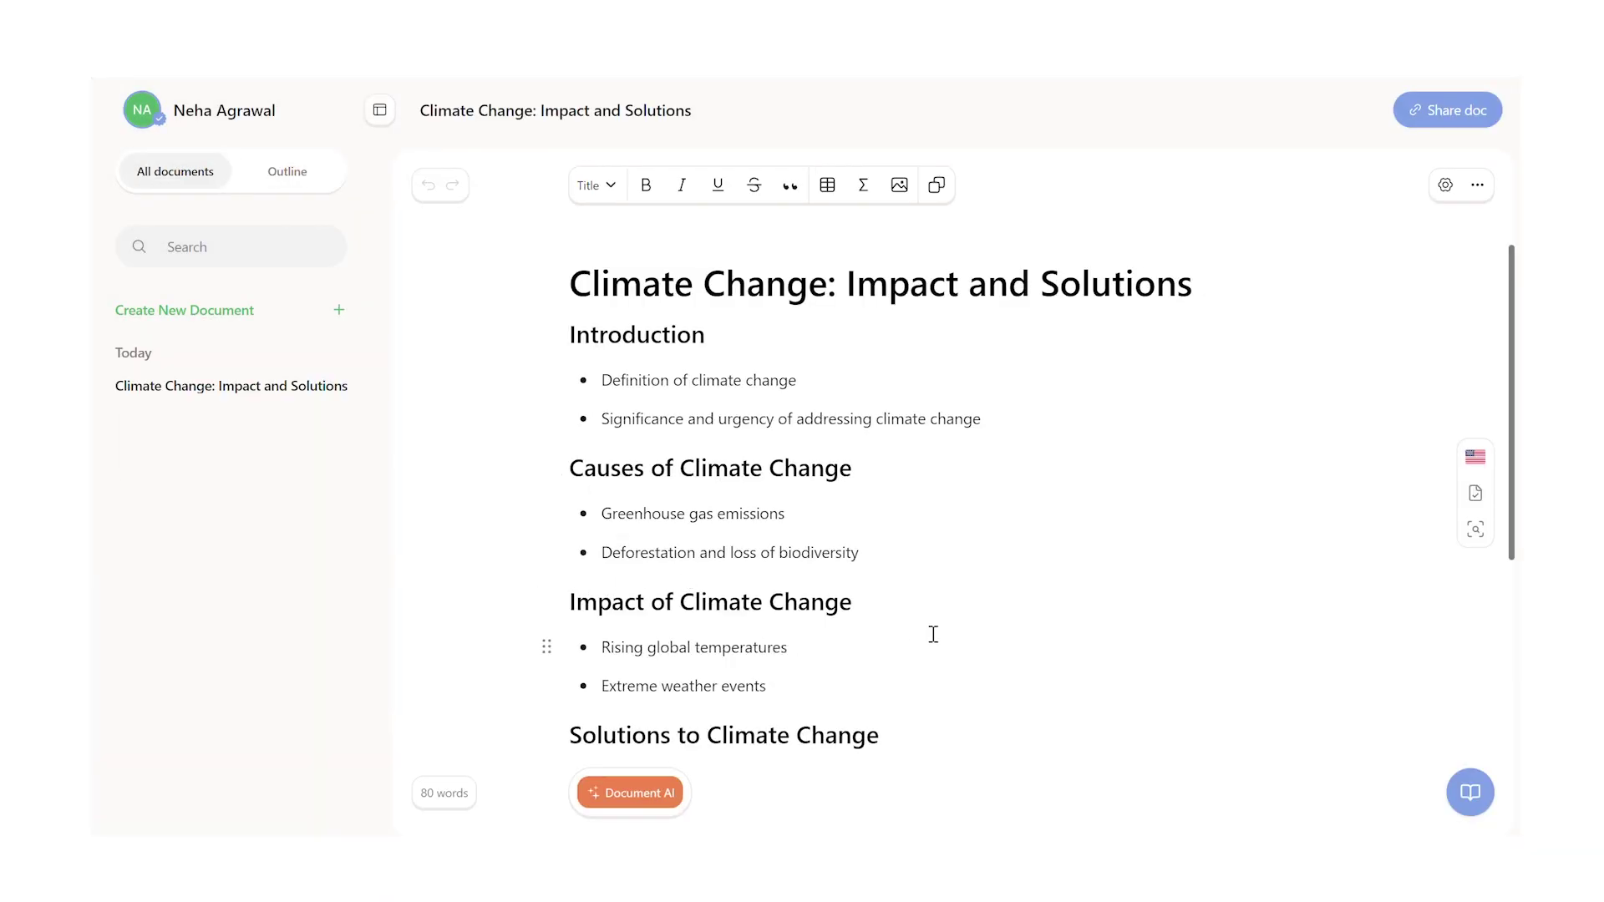
pyautogui.scroll(-4, 933, 634)
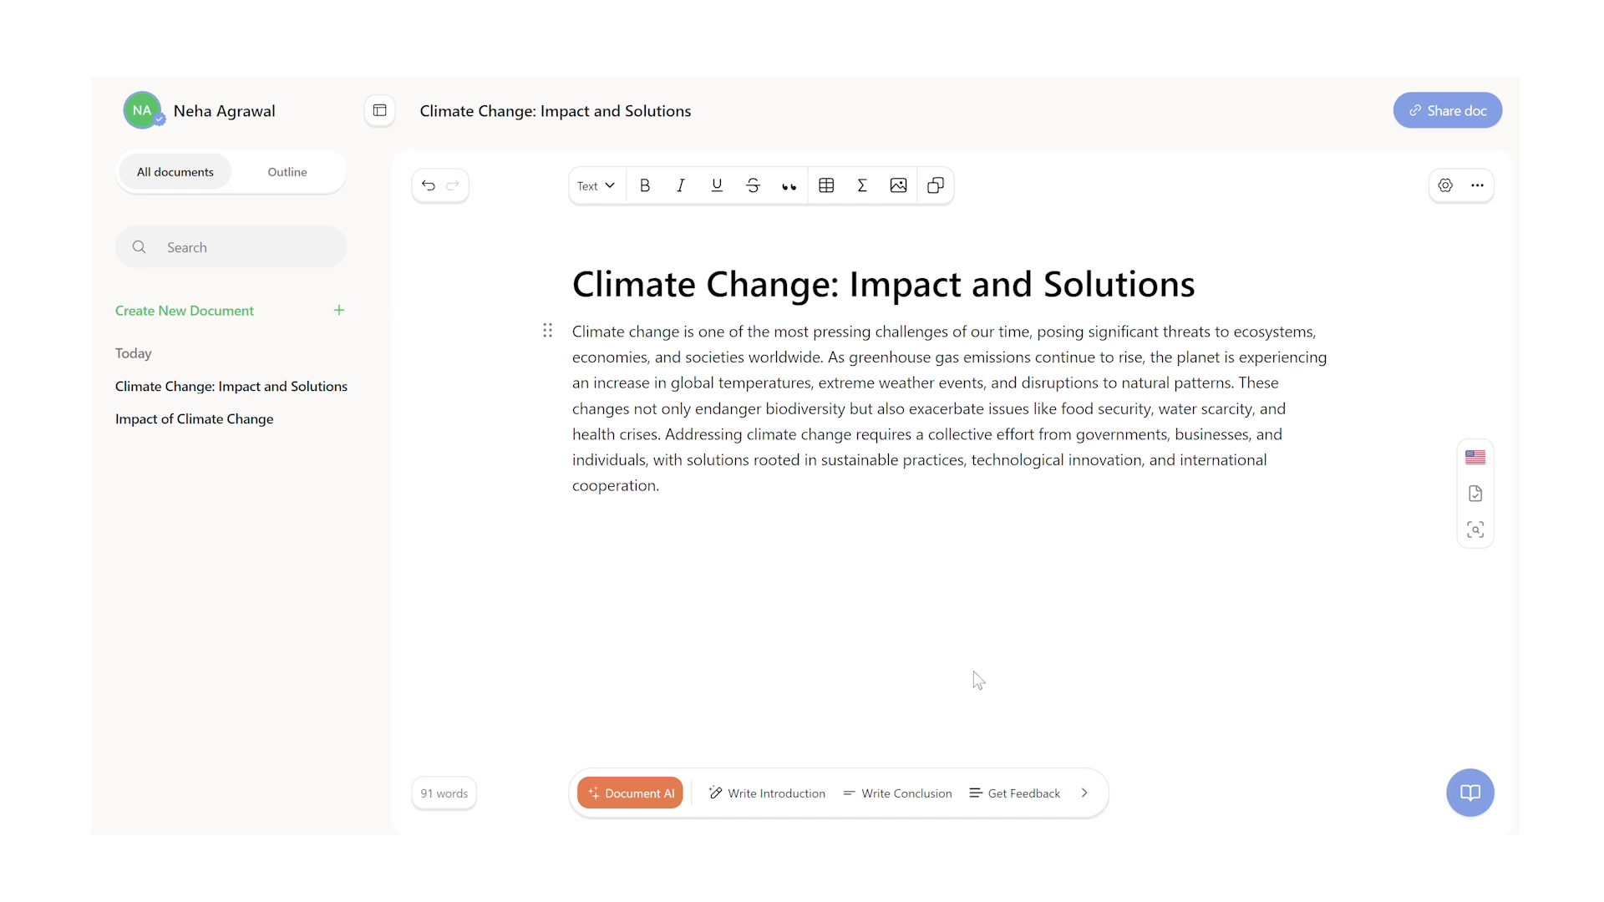
pyautogui.click(1020, 797)
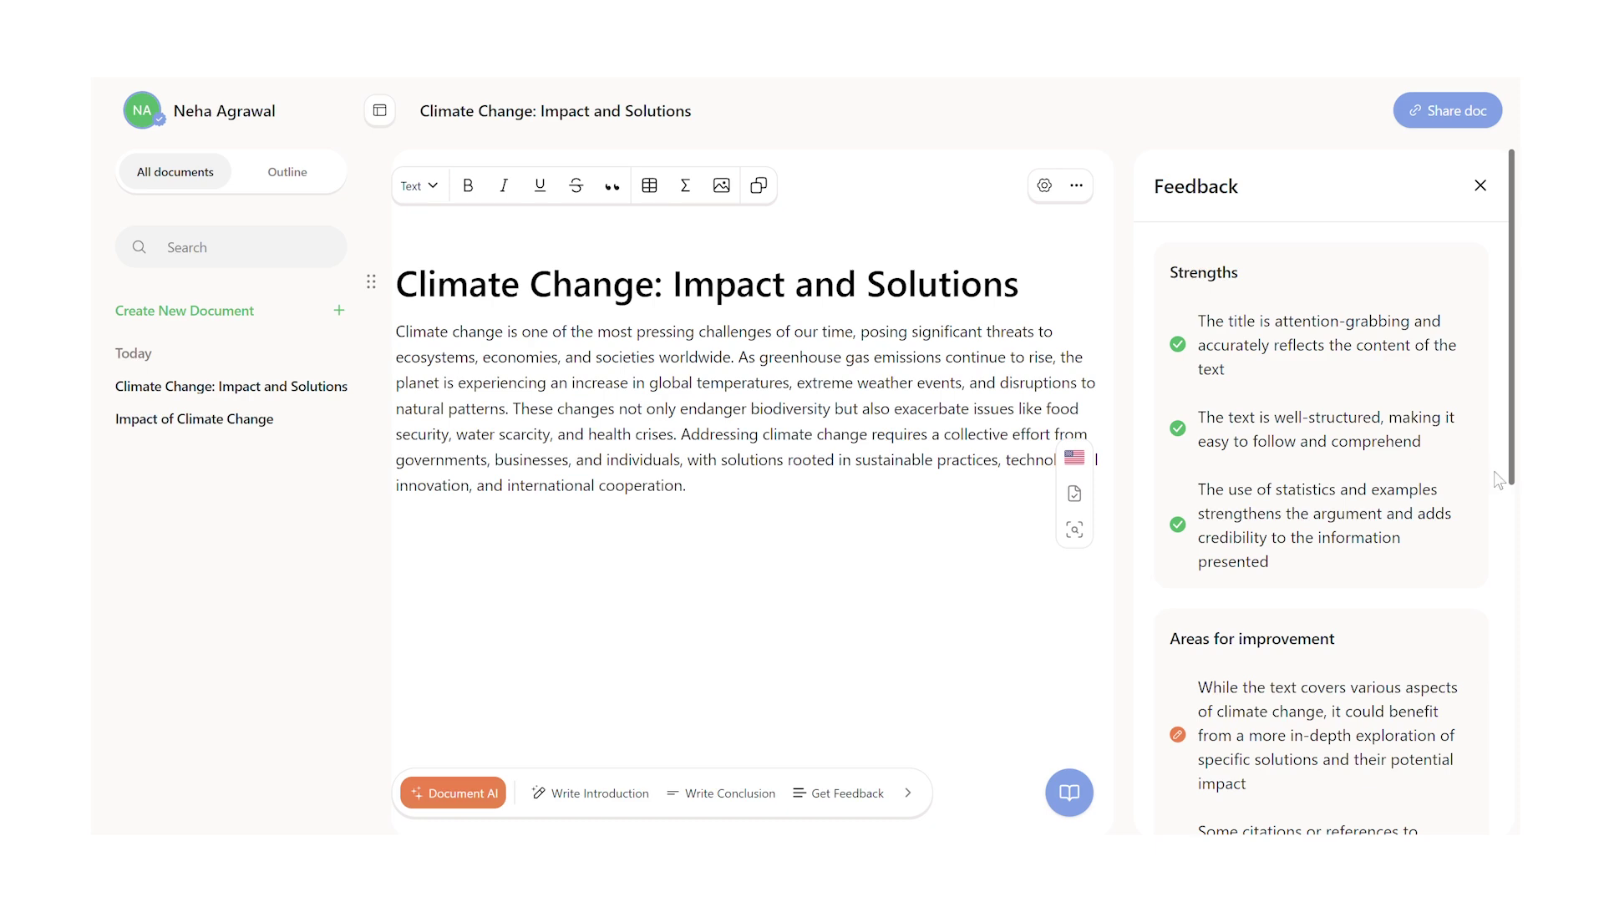
pyautogui.scroll(-3, 1498, 479)
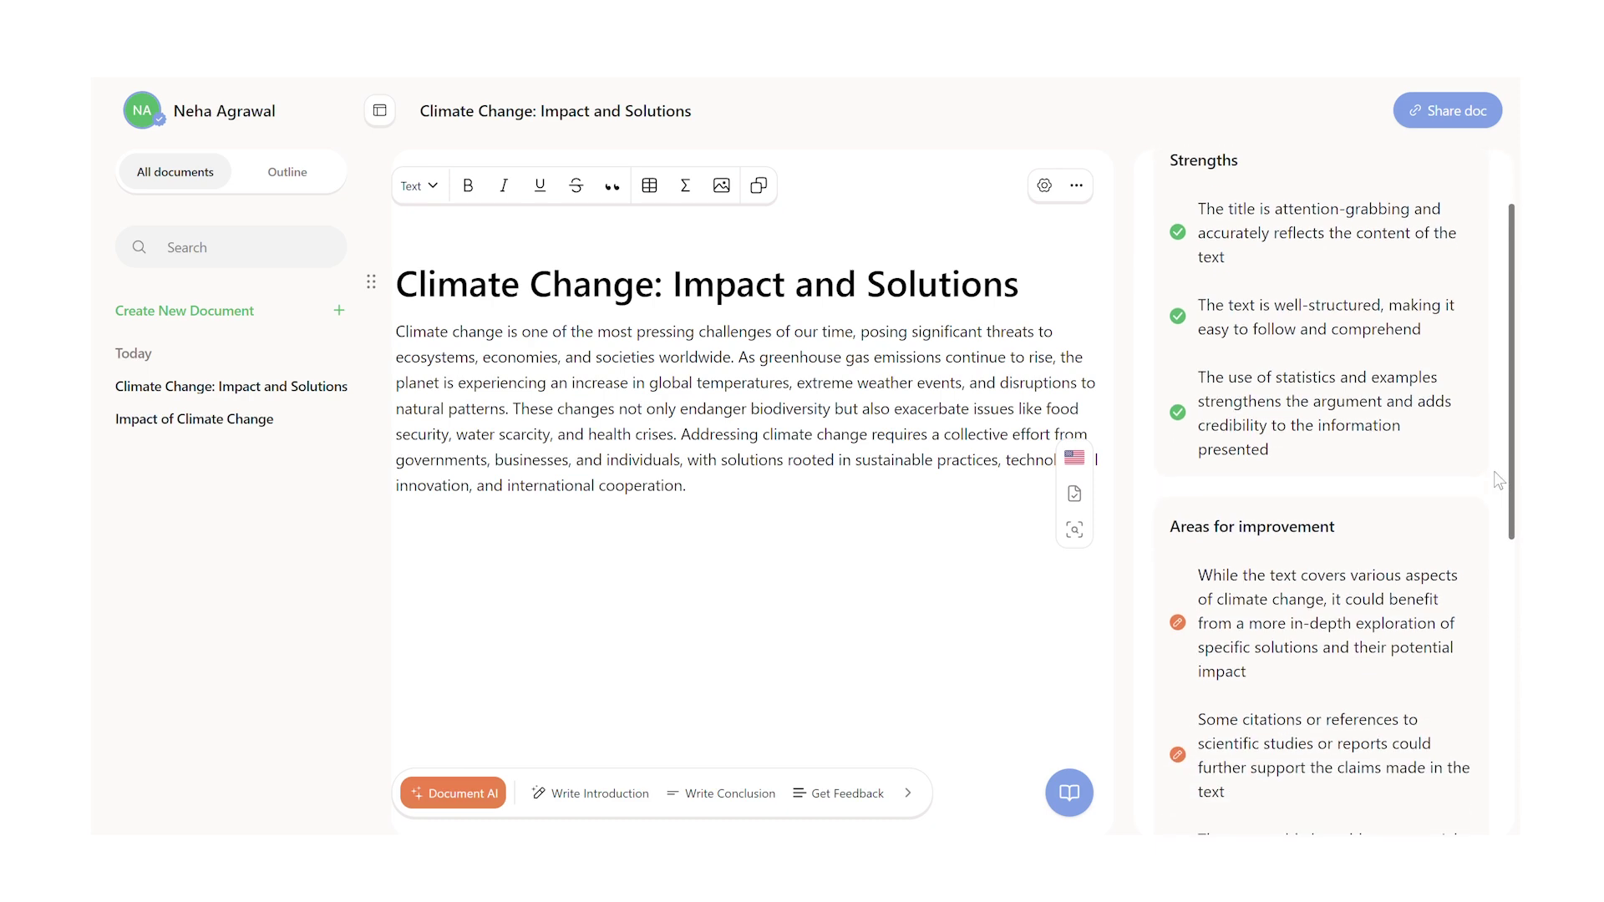
pyautogui.scroll(-1, 1498, 479)
pyautogui.scroll(-3, 1497, 480)
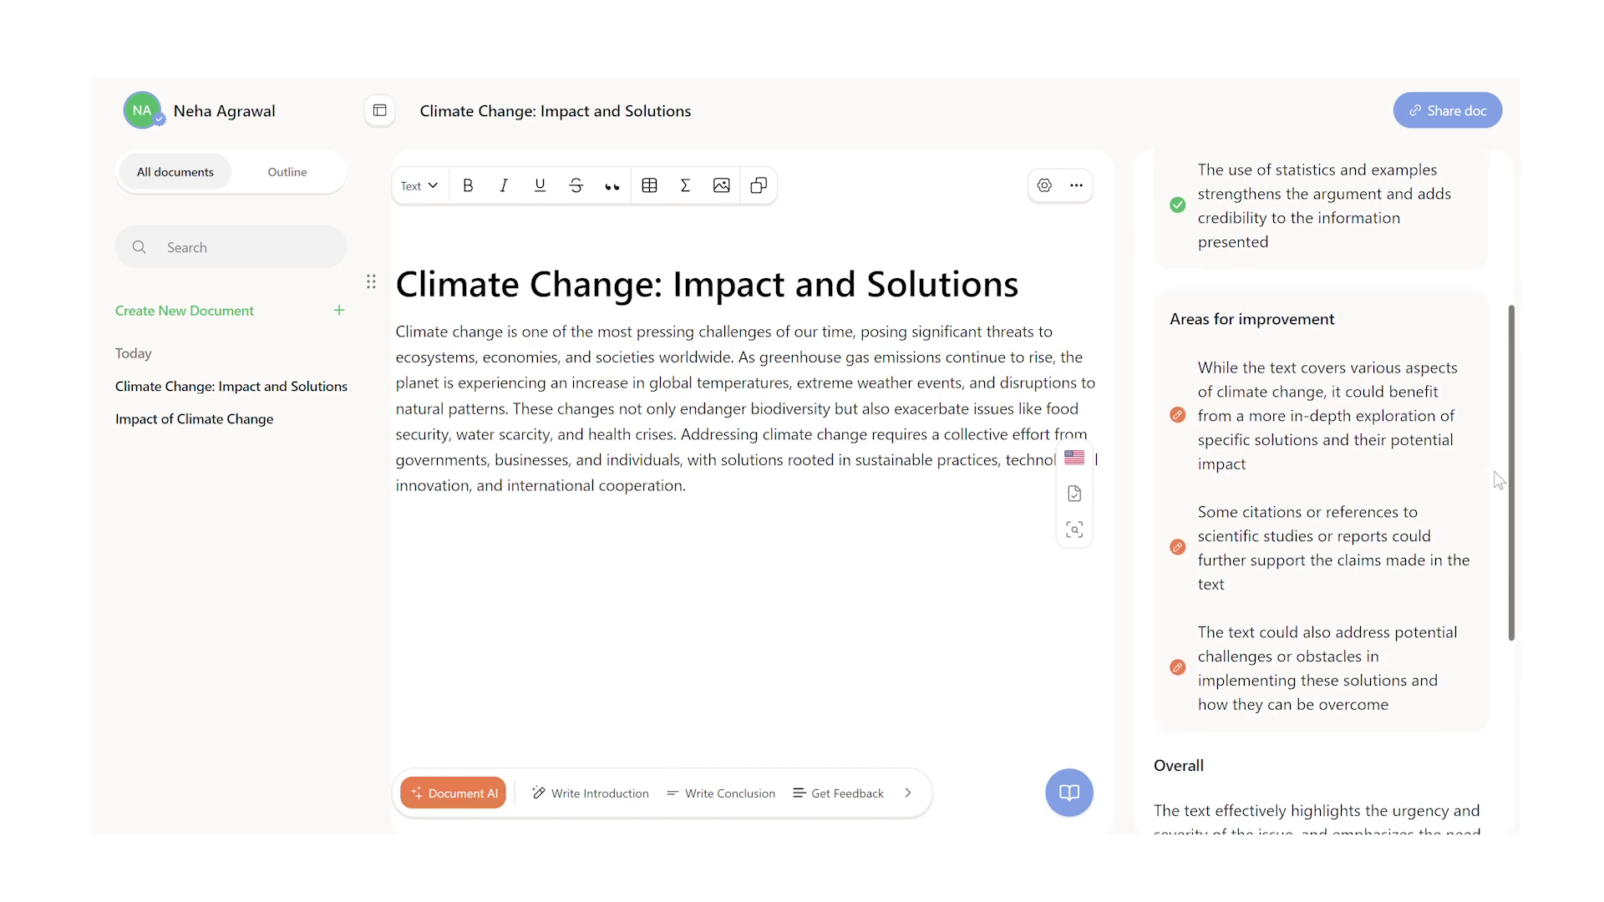
pyautogui.scroll(-3, 1498, 479)
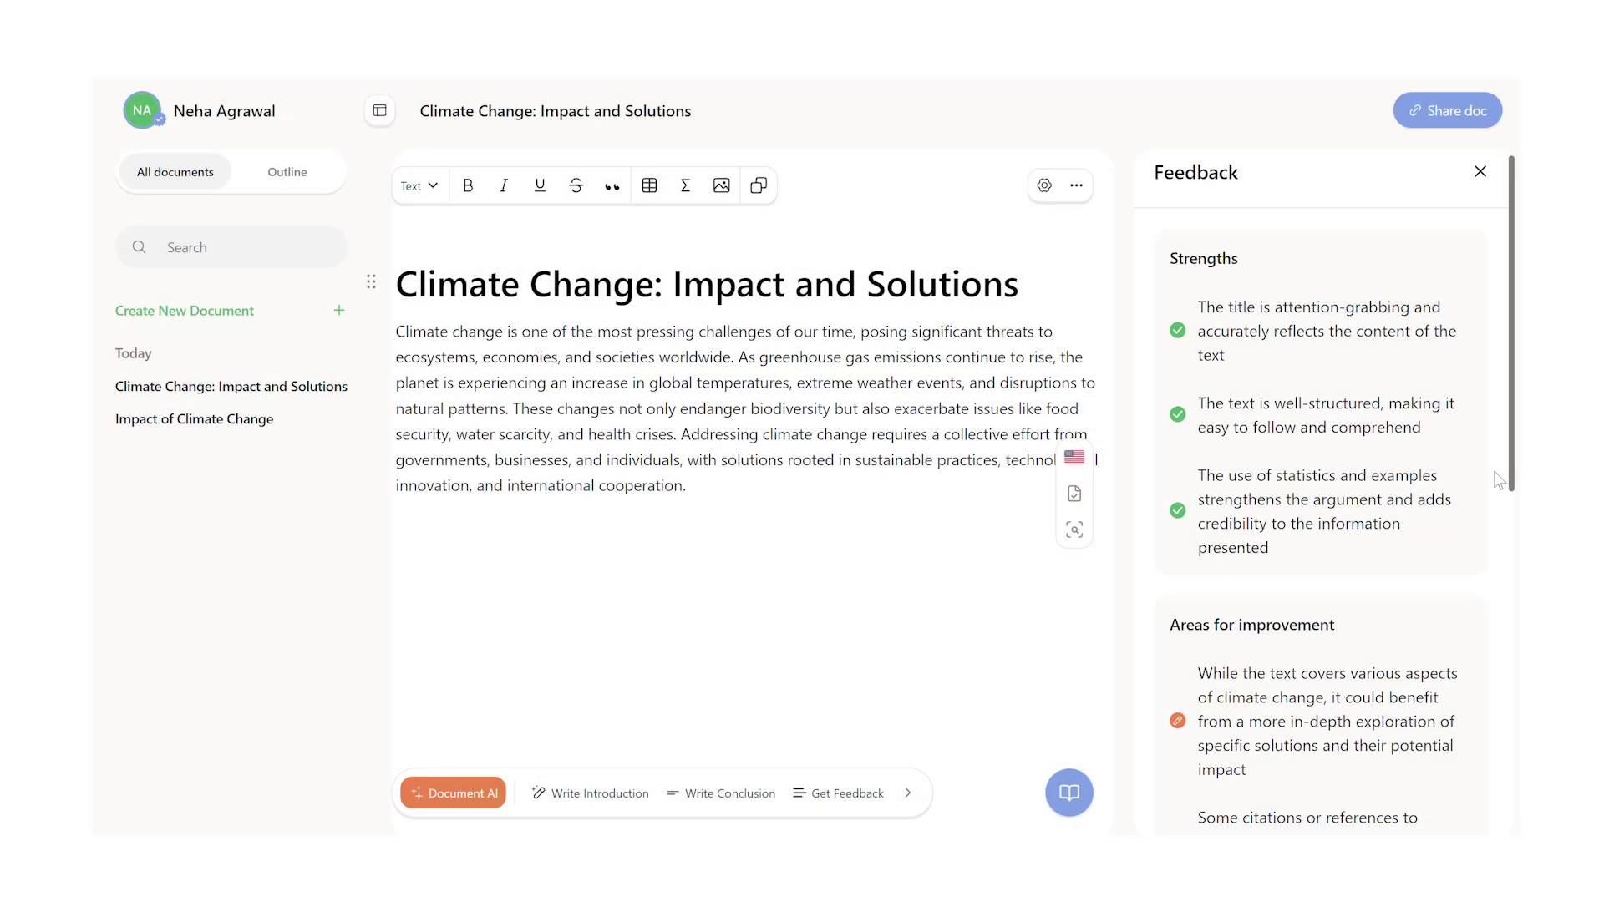
pyautogui.scroll(-2, 1498, 481)
pyautogui.scroll(-3, 1498, 480)
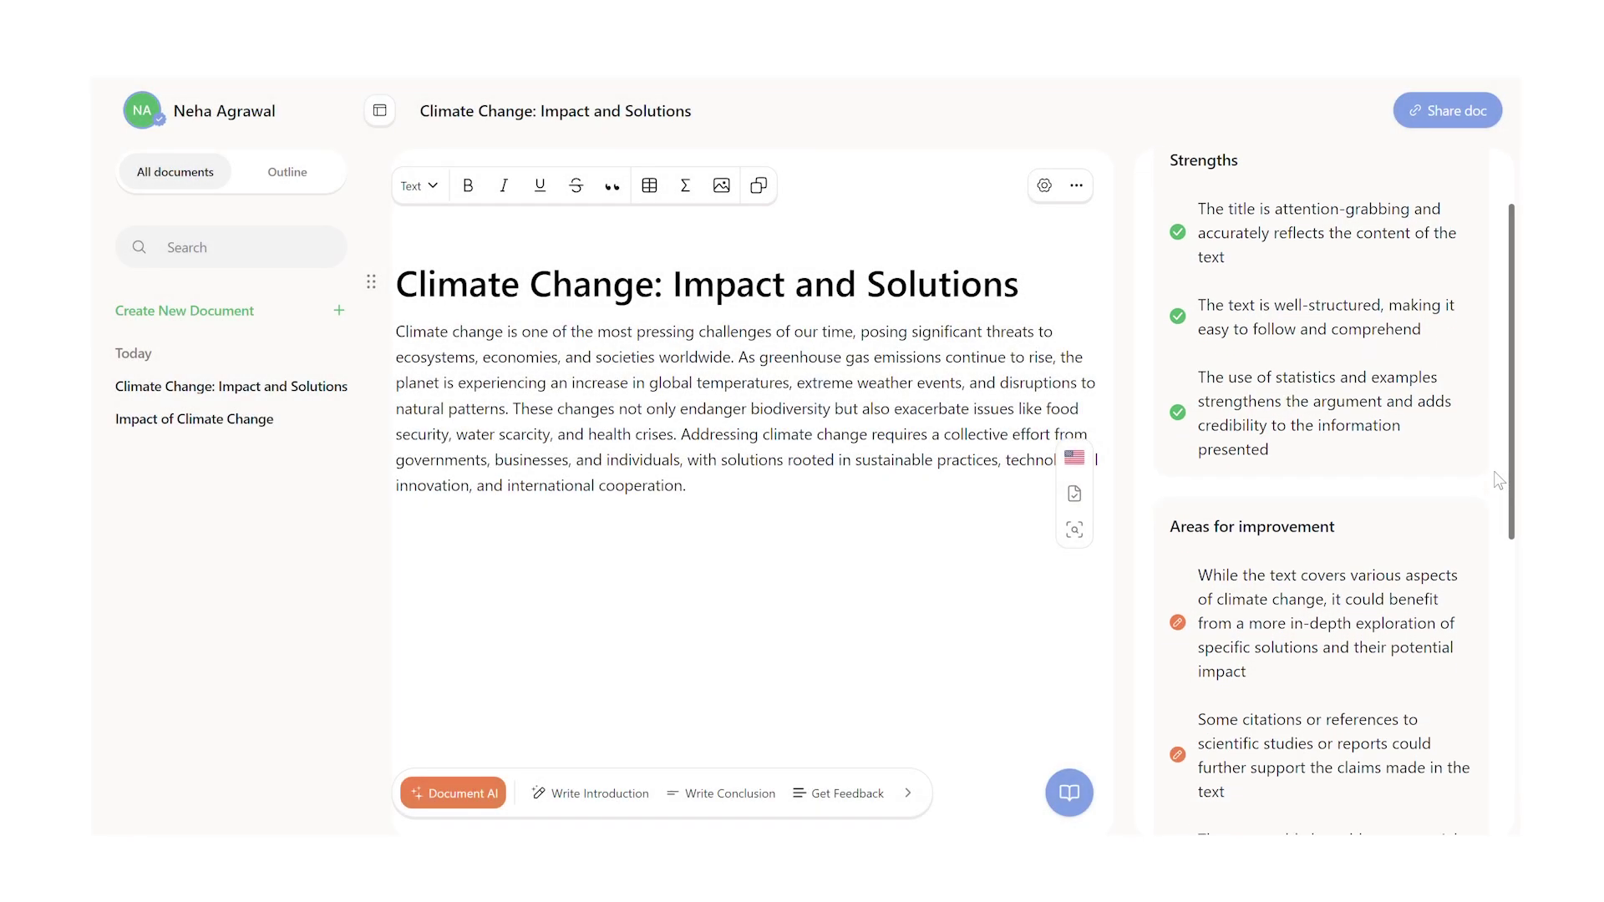
pyautogui.scroll(-3, 1497, 480)
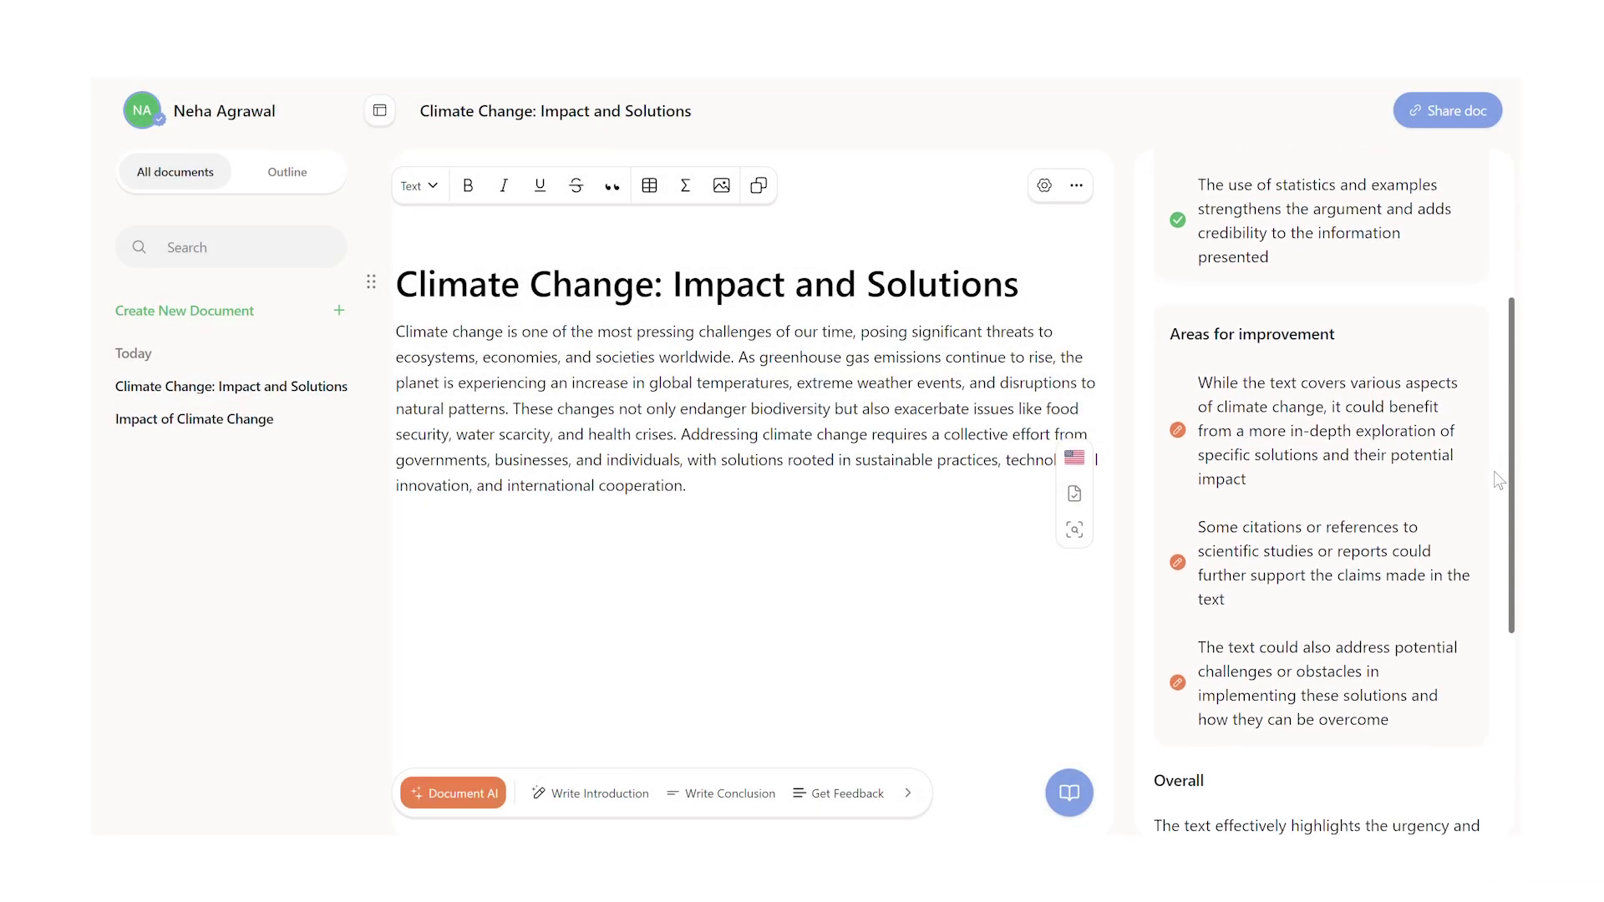
pyautogui.scroll(-2, 1498, 480)
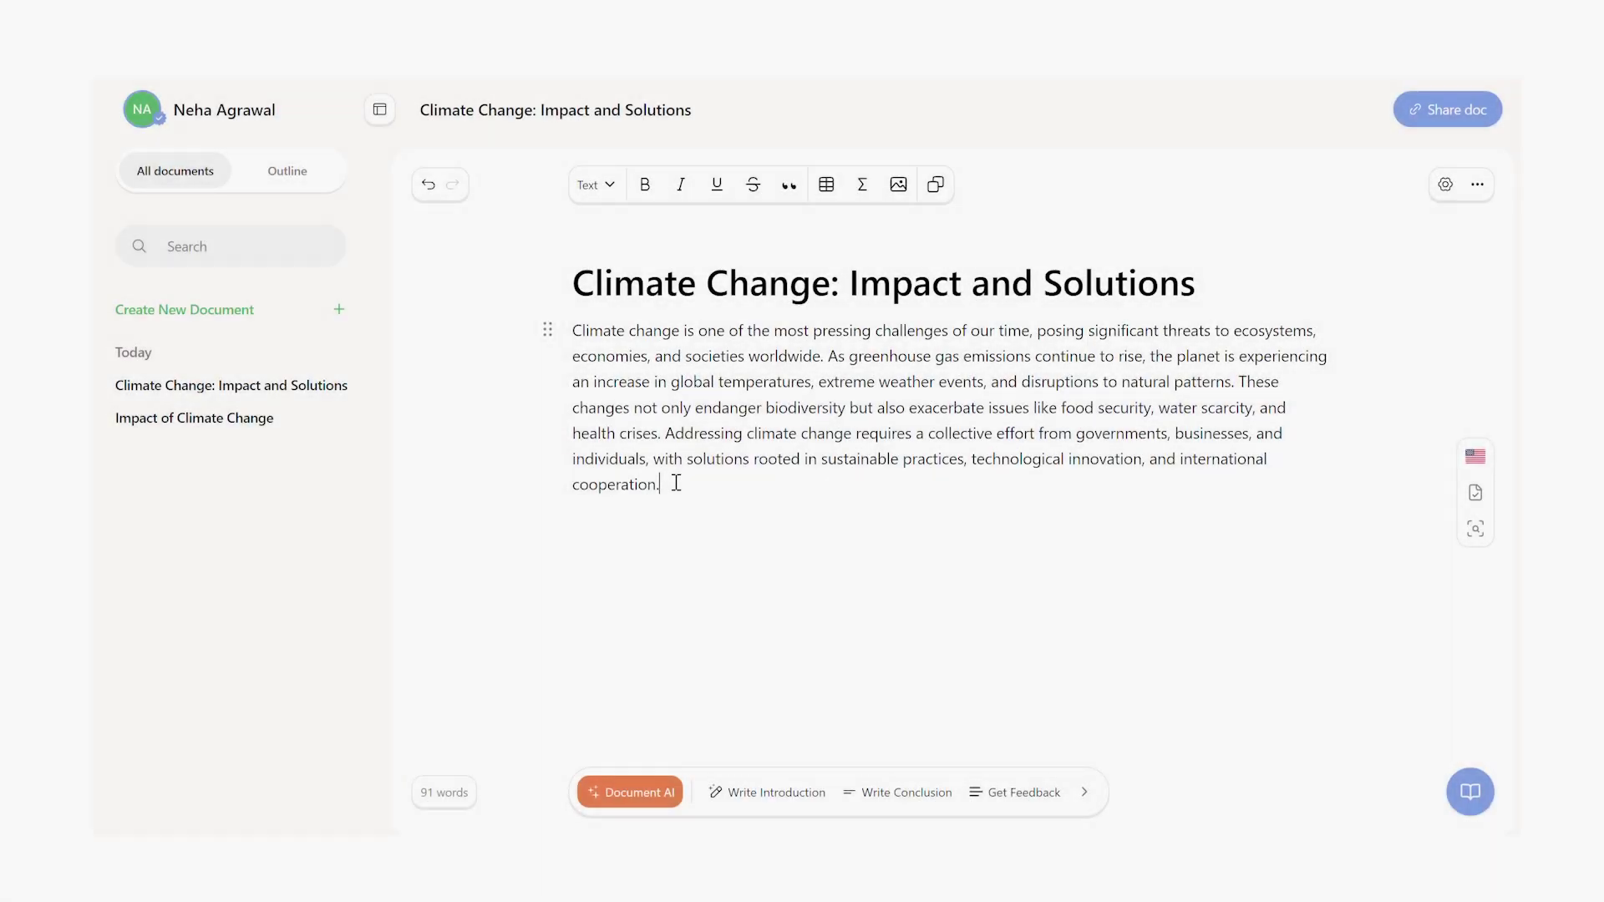
pyautogui.moveTo(676, 483); pyautogui.dragTo(569, 333)
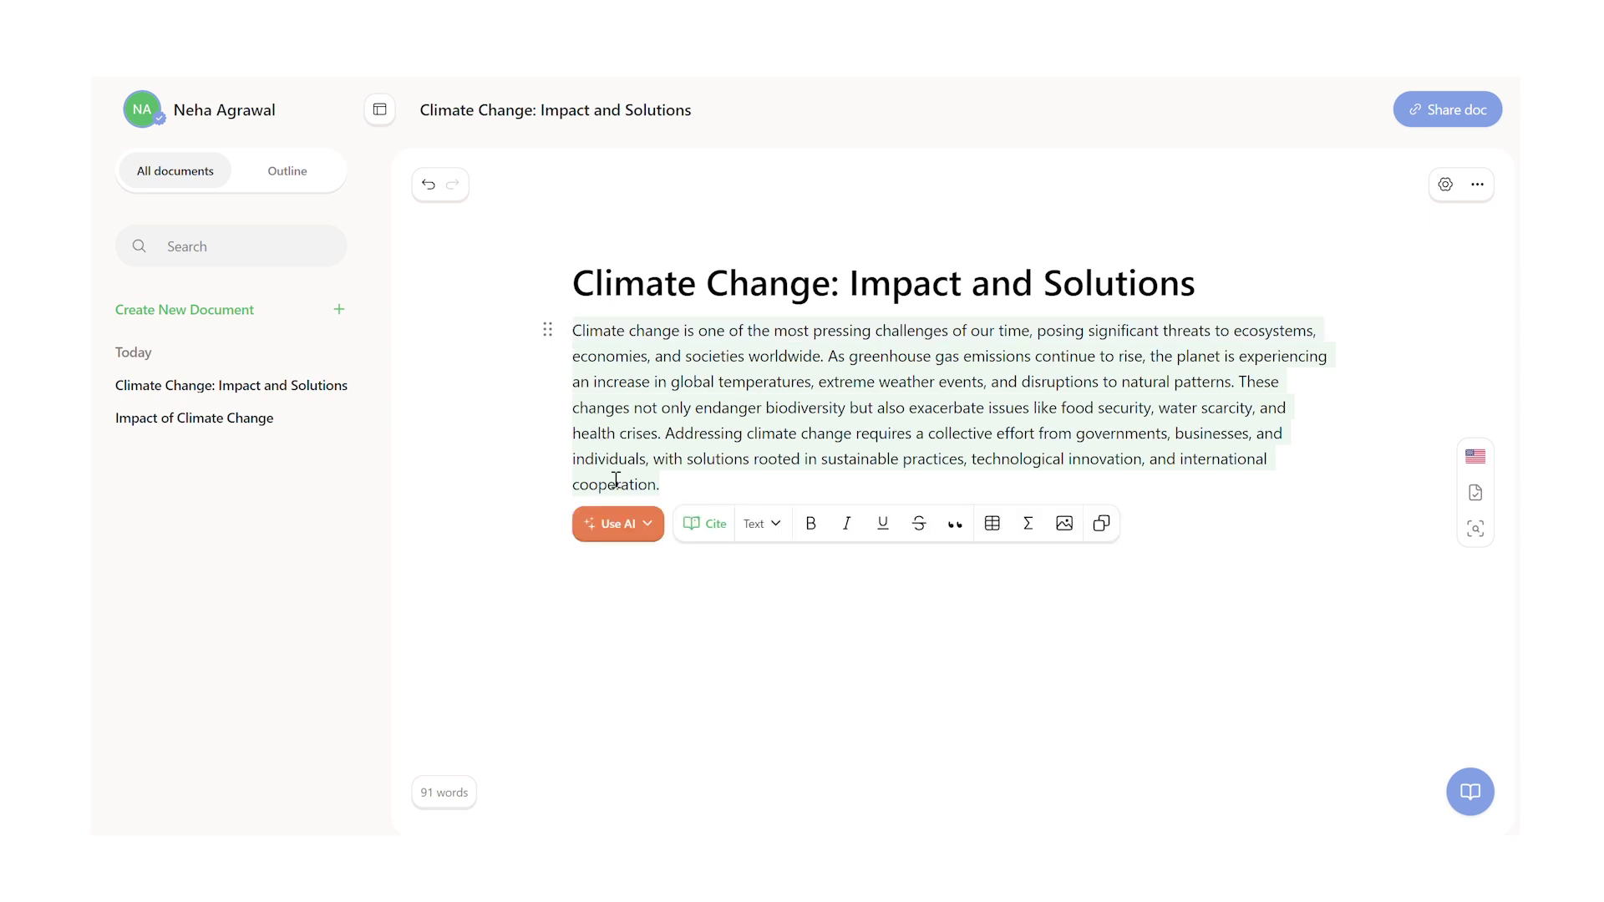
# Paraphrase the introduction paragraph with AI and keep the new wording.
pyautogui.click(620, 524)
pyautogui.click(630, 661)
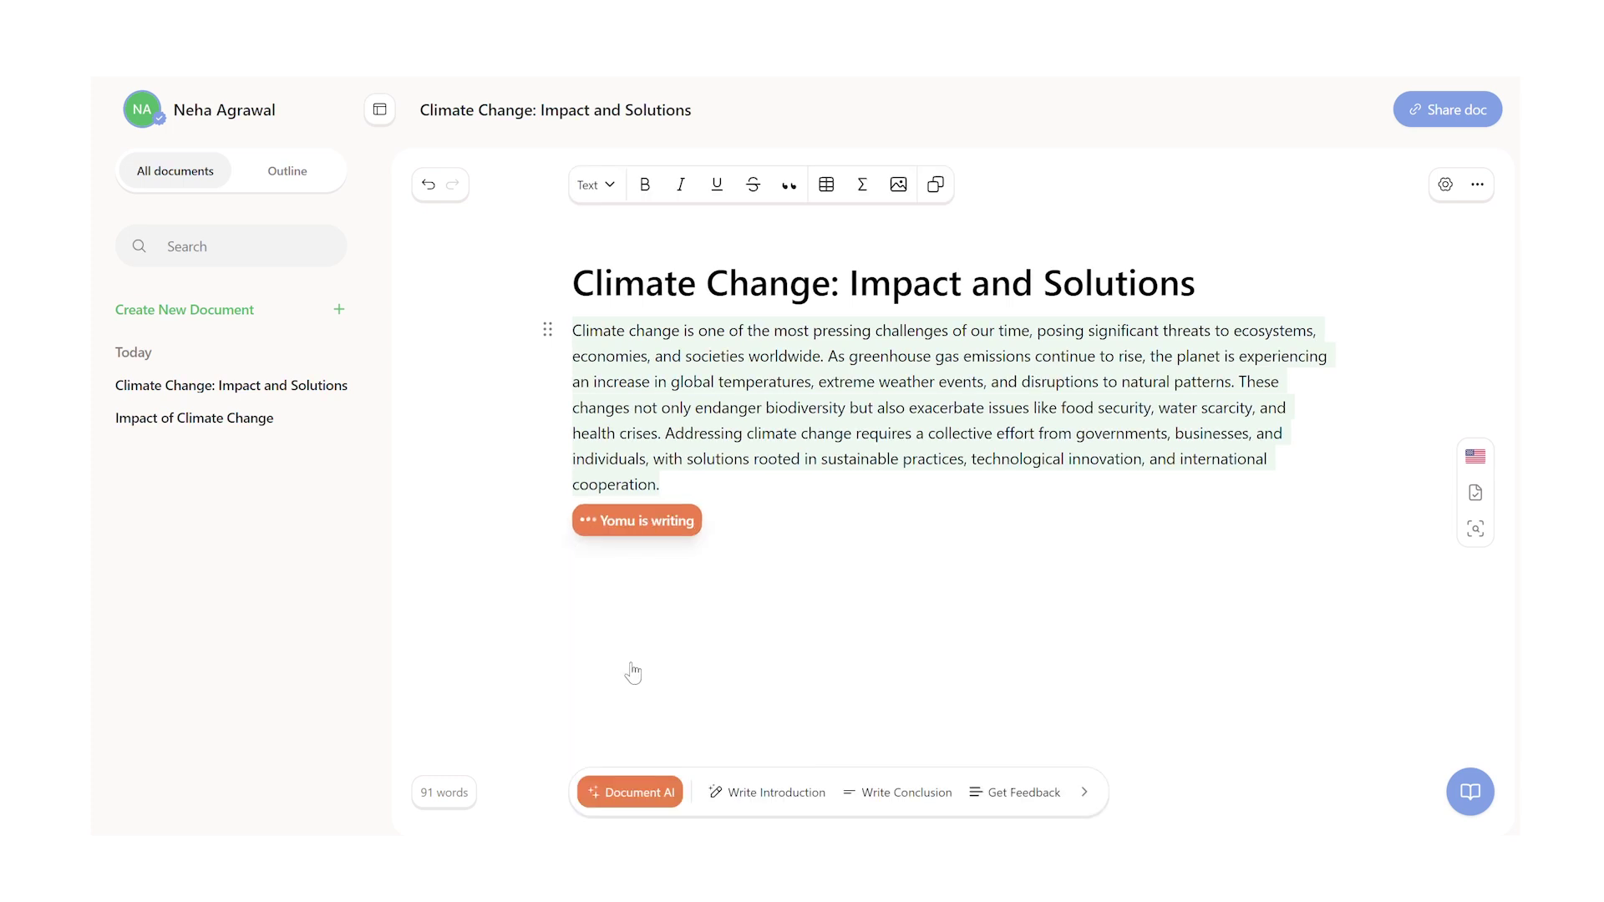
pyautogui.click(668, 531)
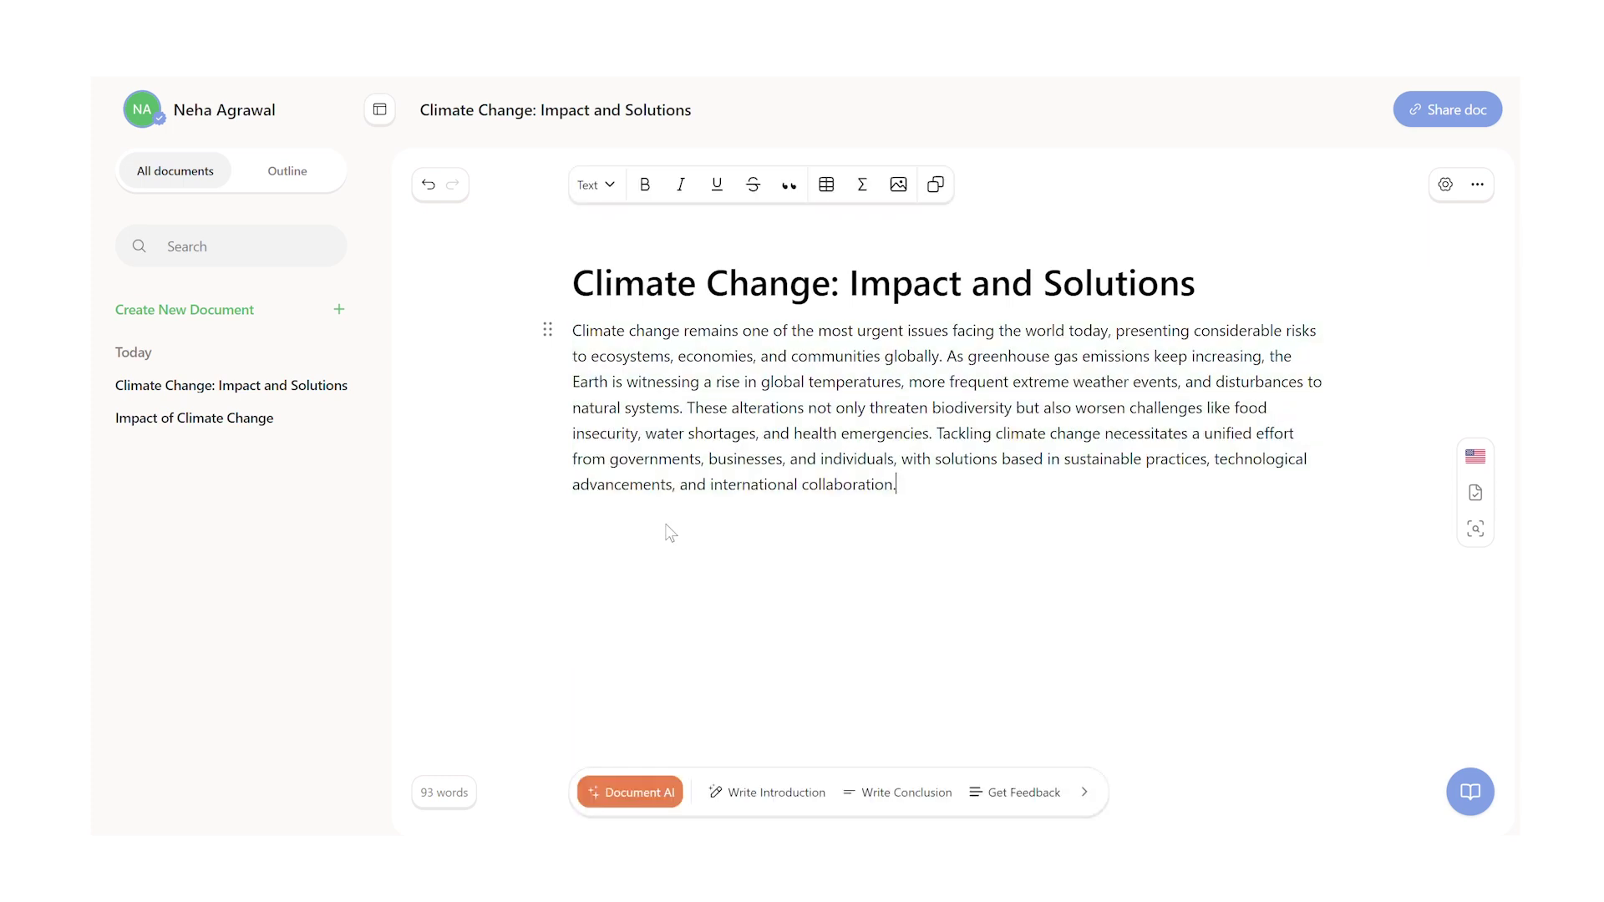
# Expand the paragraph's last sentences with AI, keep the text, and add a Conclusion section.
pyautogui.moveTo(900, 485); pyautogui.dragTo(687, 410)
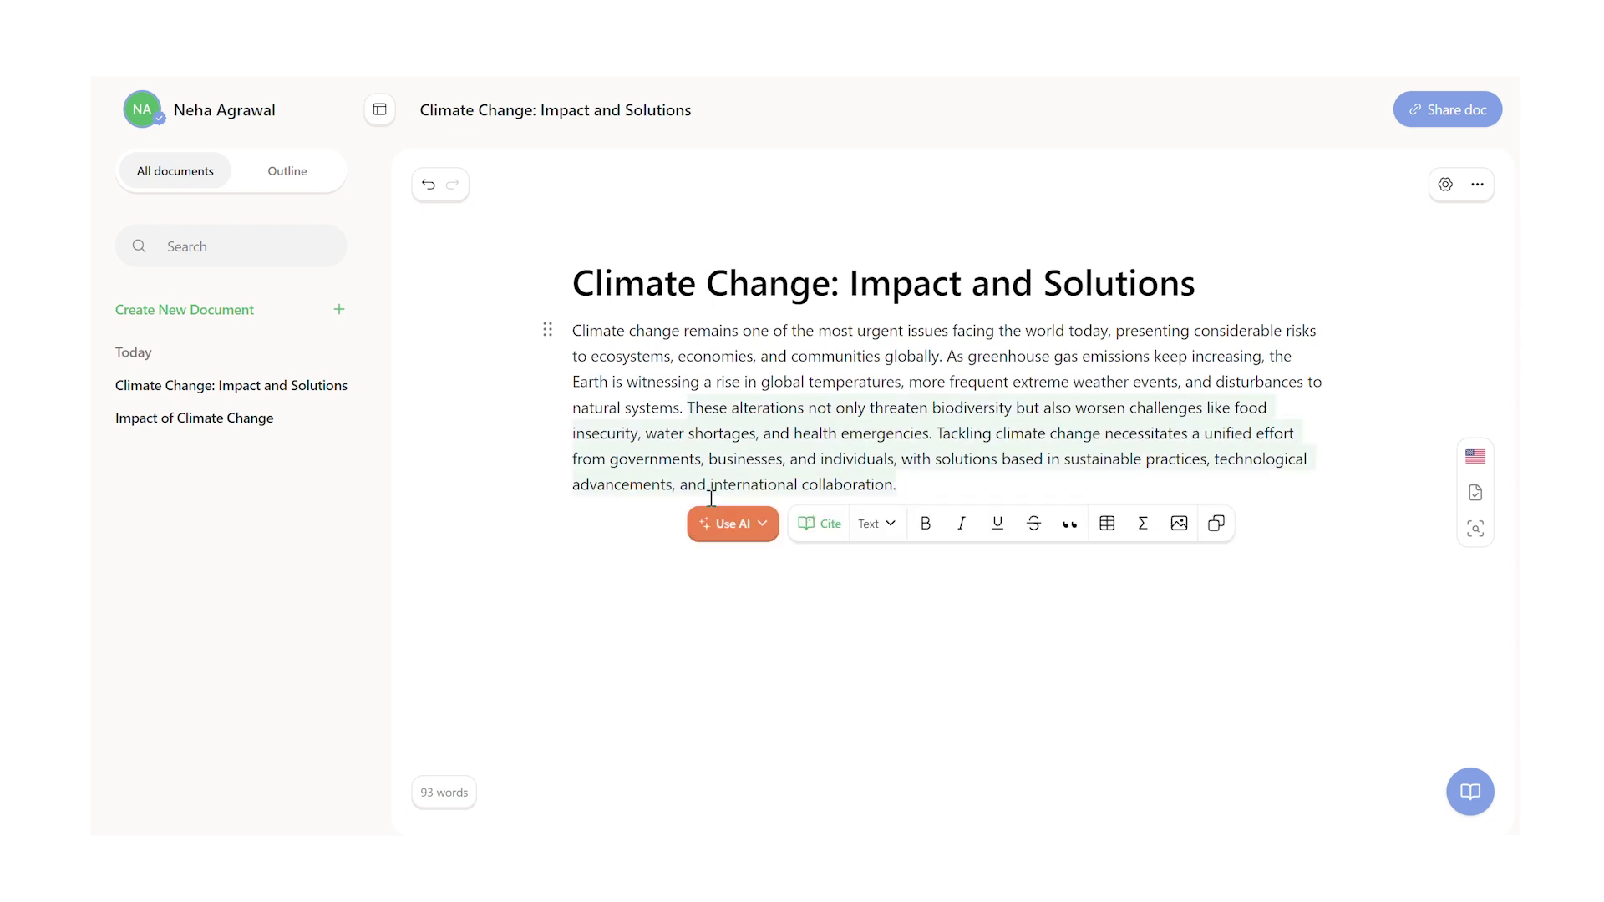
pyautogui.click(734, 528)
pyautogui.scroll(-6, 838, 729)
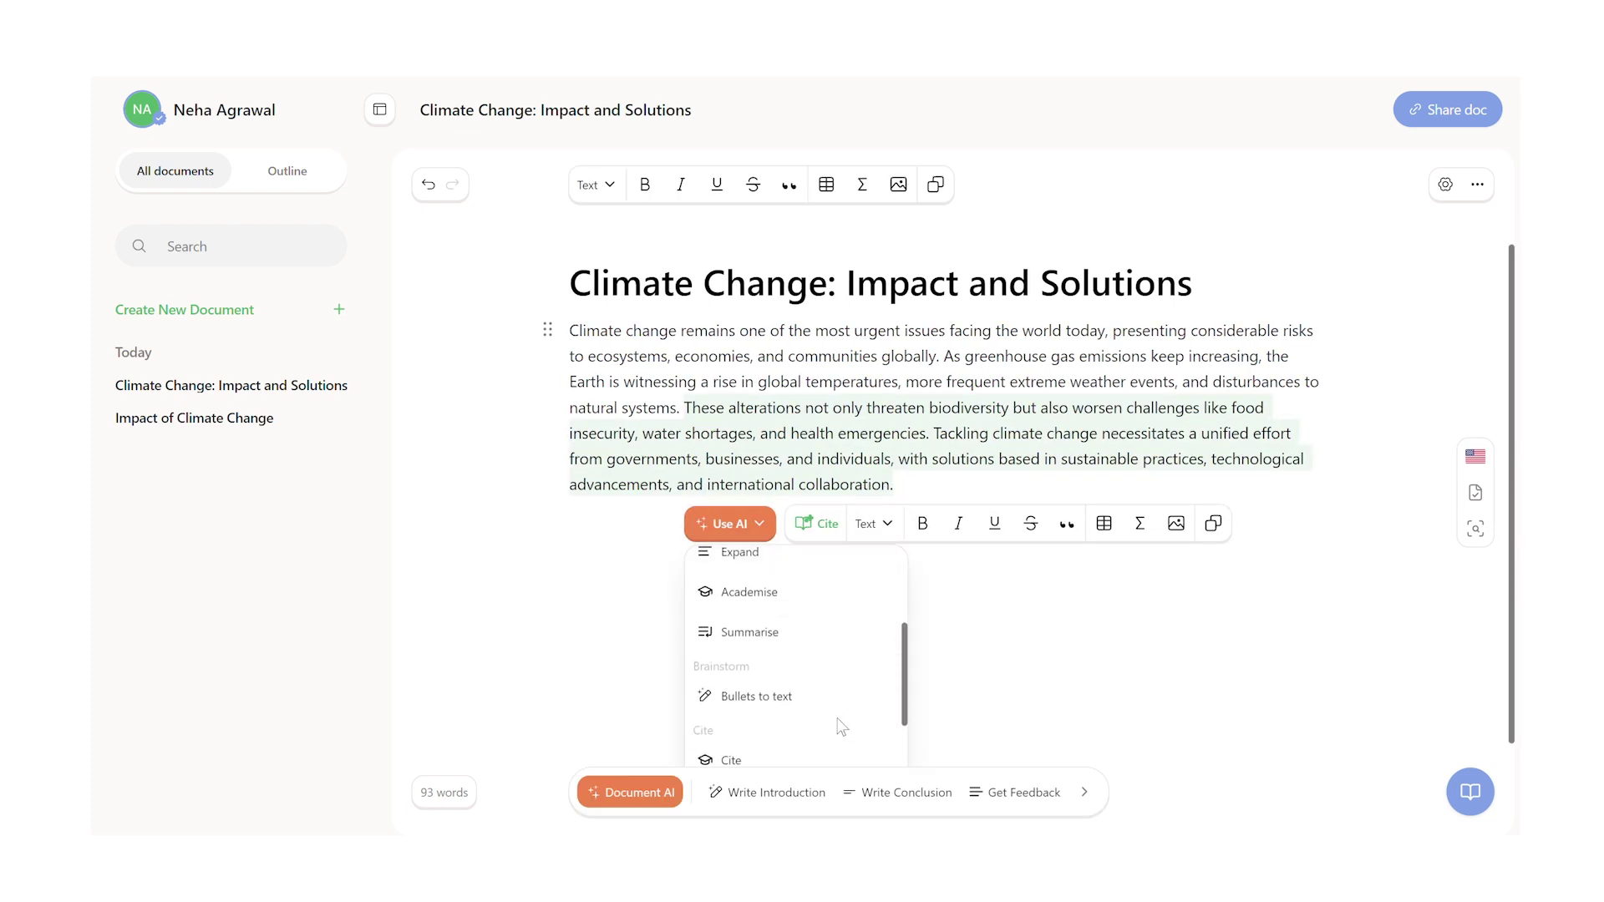
pyautogui.click(824, 711)
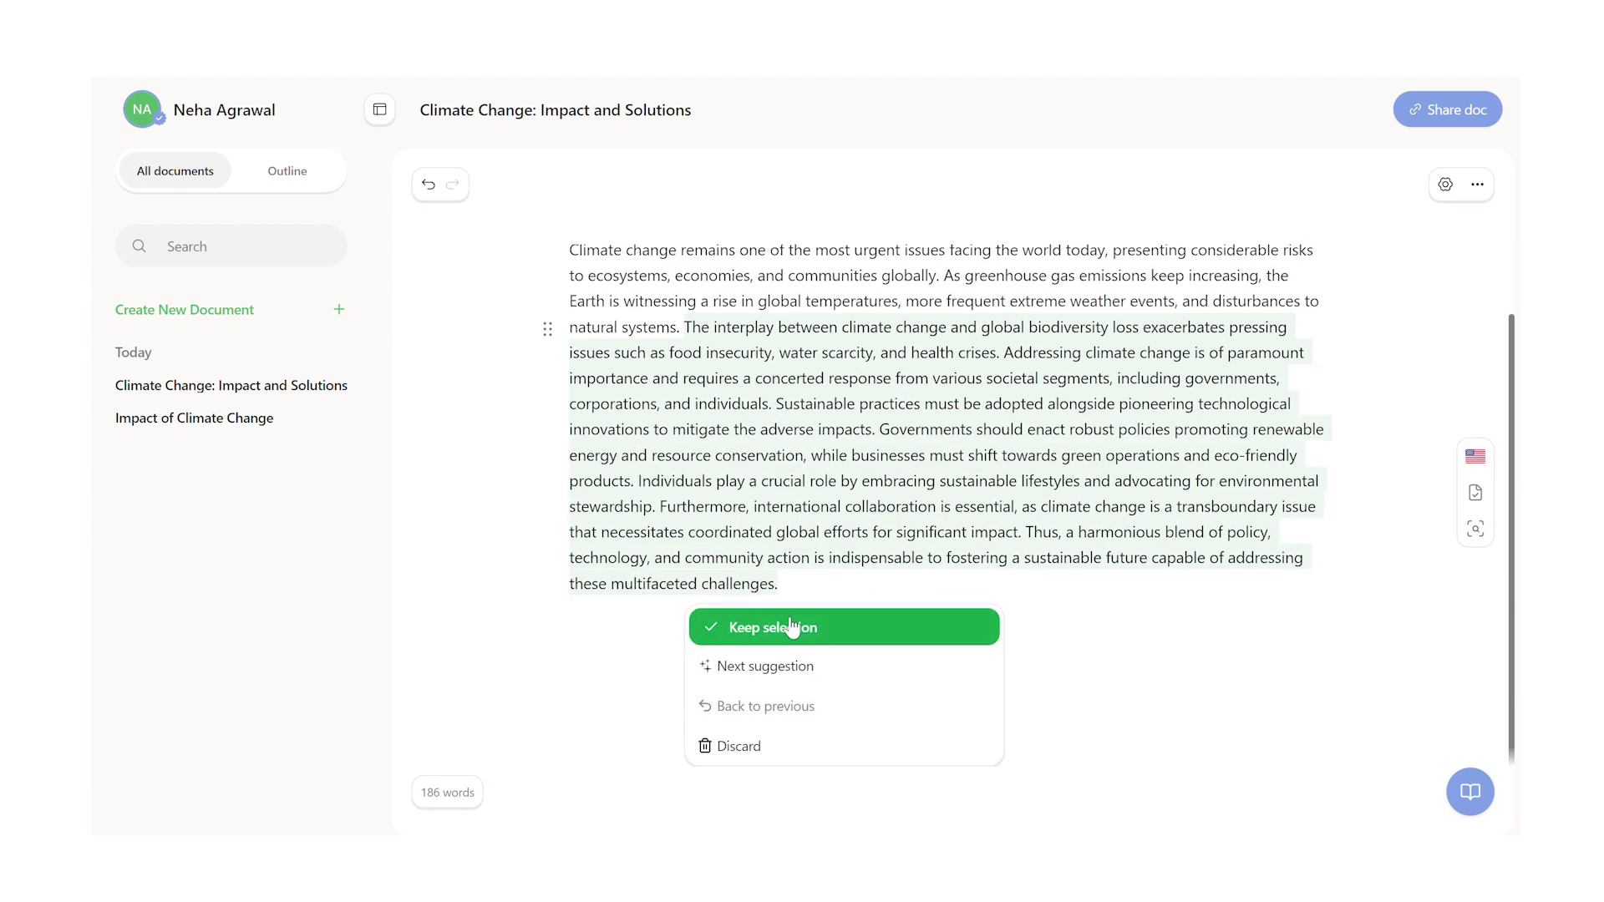
pyautogui.click(800, 633)
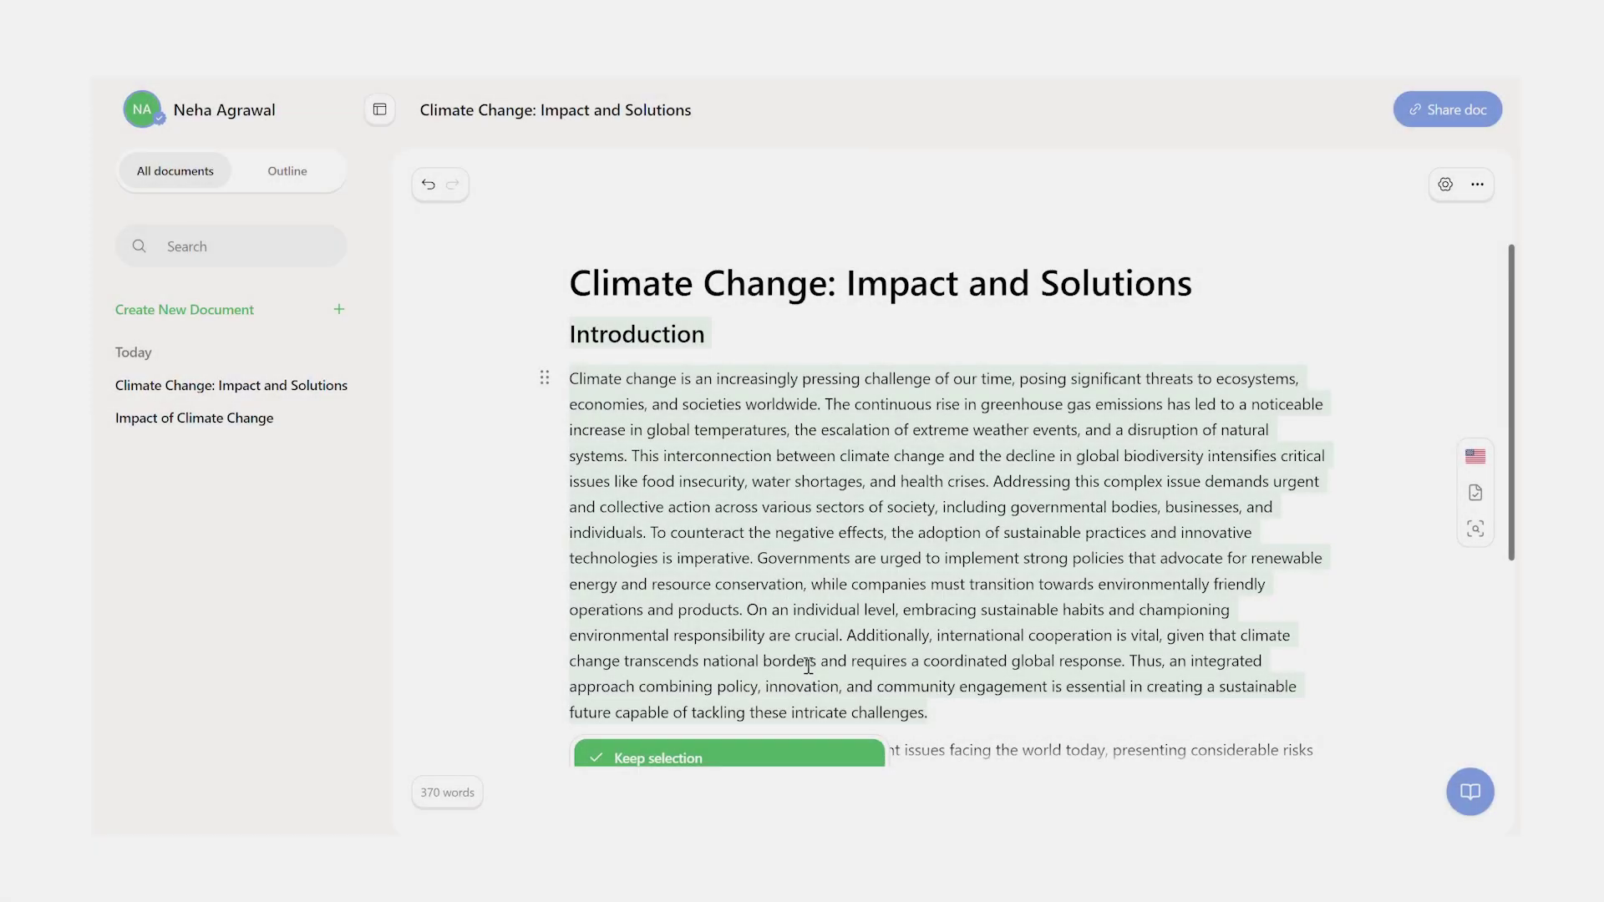
pyautogui.click(883, 793)
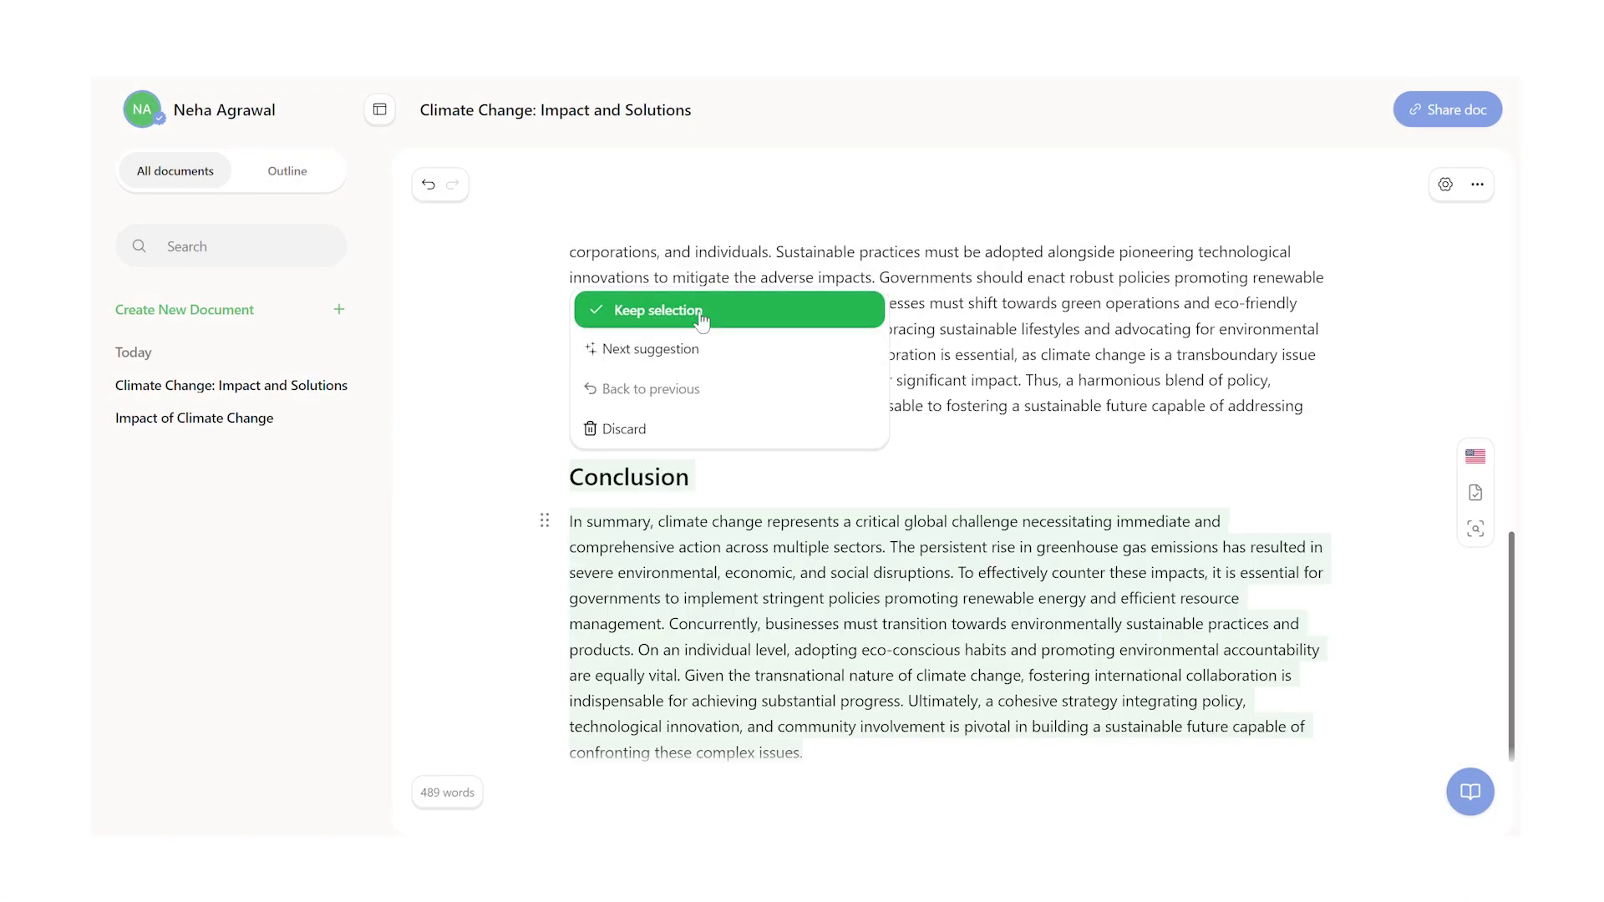
pyautogui.click(823, 459)
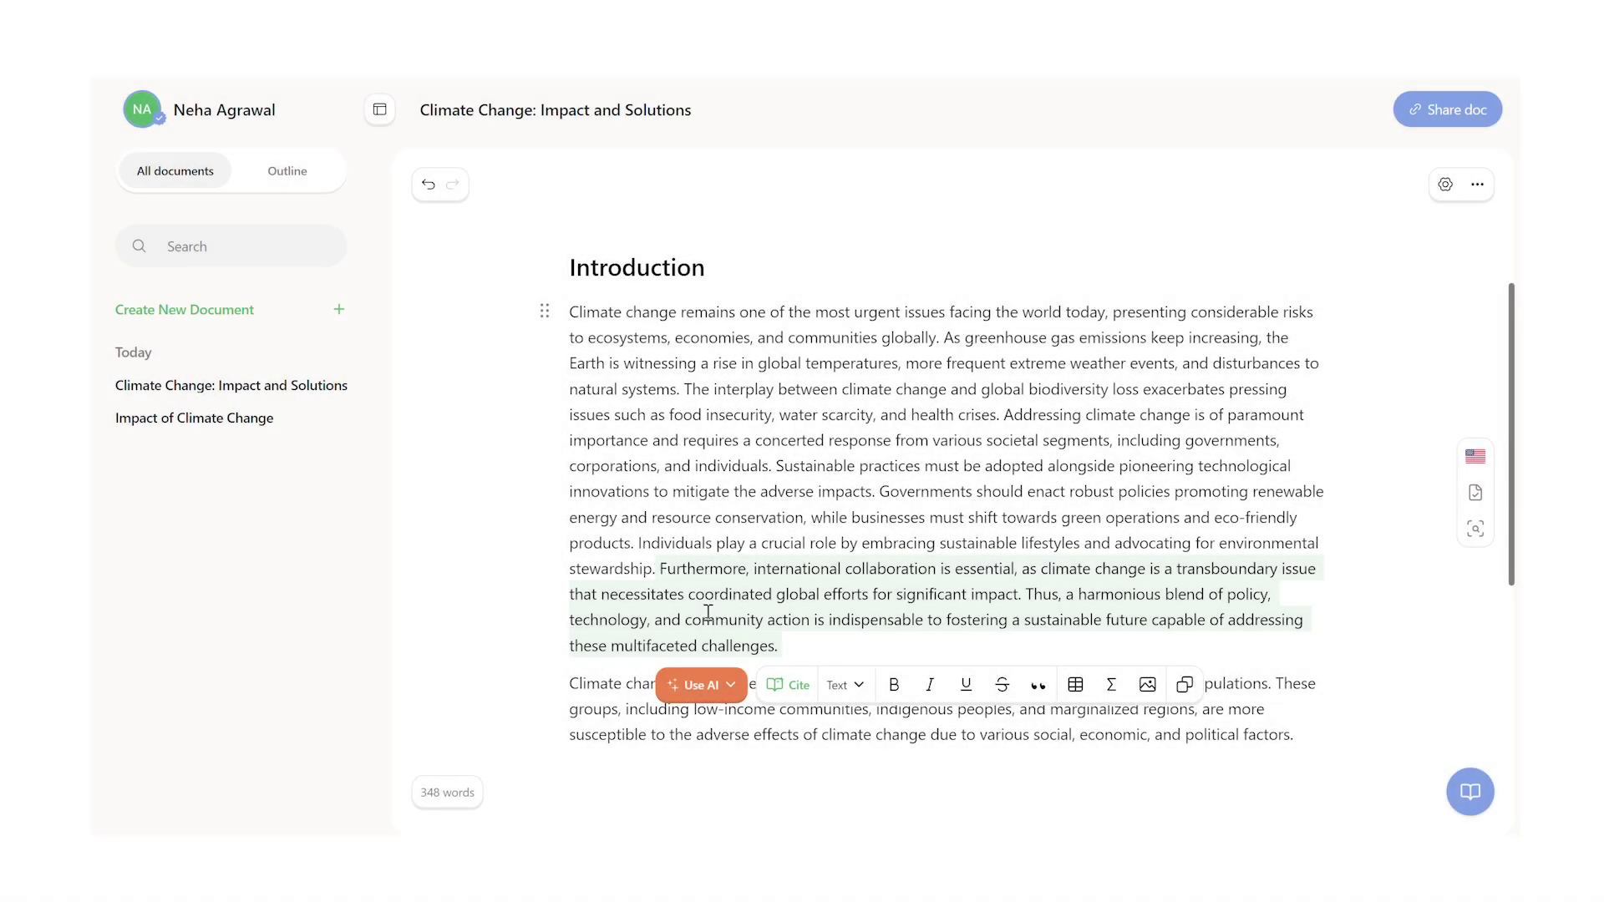
# Cite the closing sentences with the 2014 Ingold & Fischer paper on Swiss climate policy.
pyautogui.click(792, 686)
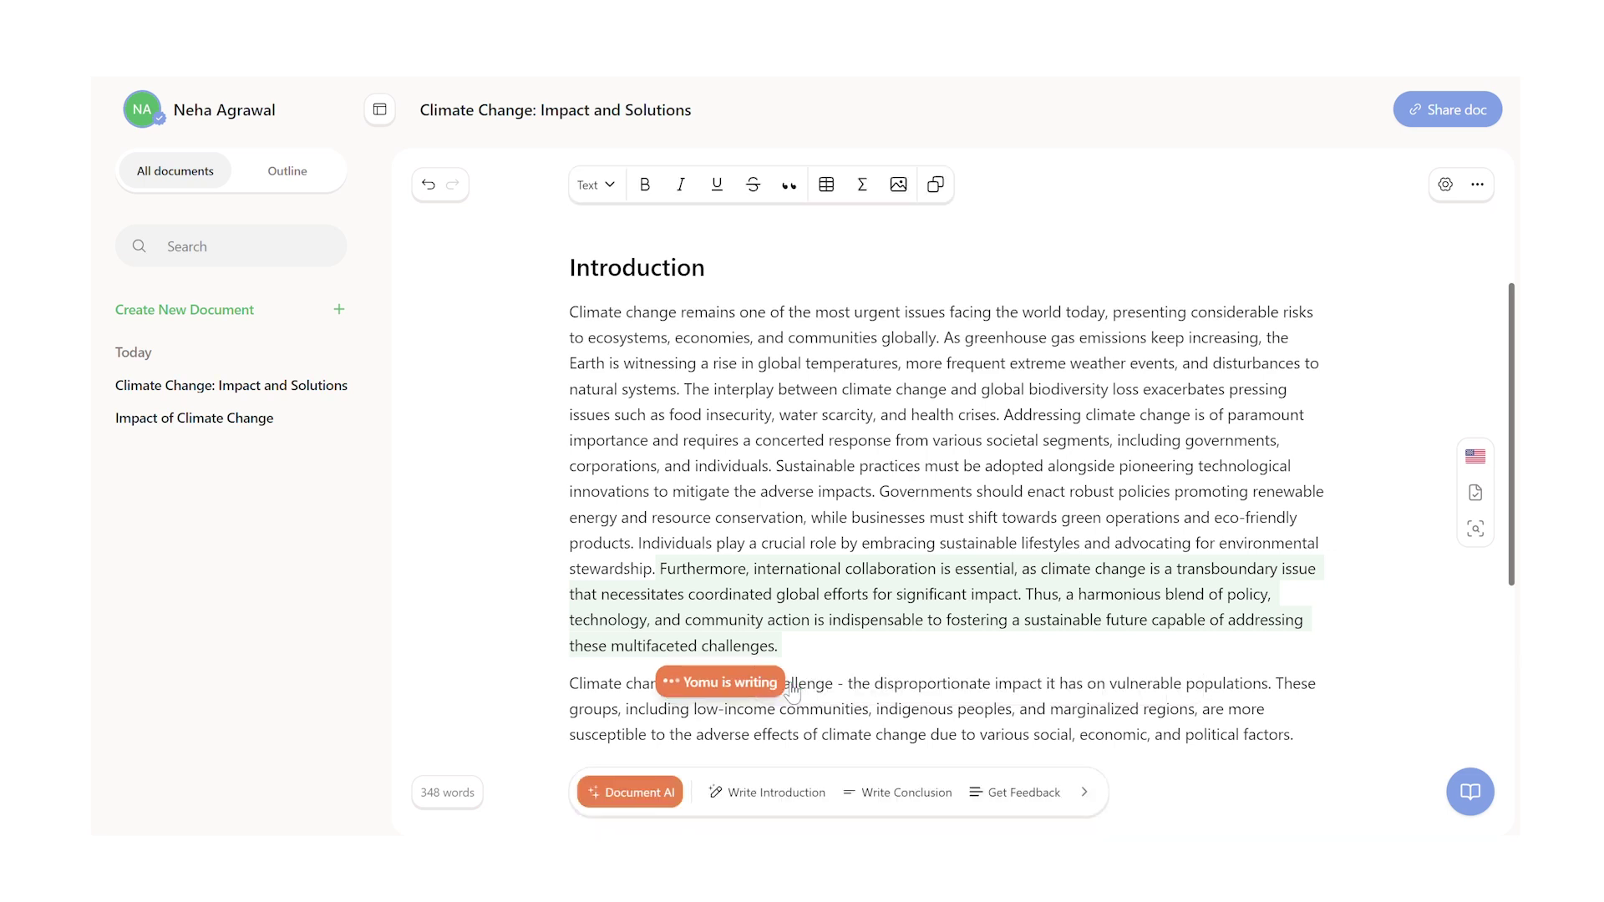
pyautogui.scroll(-5, 711, 493)
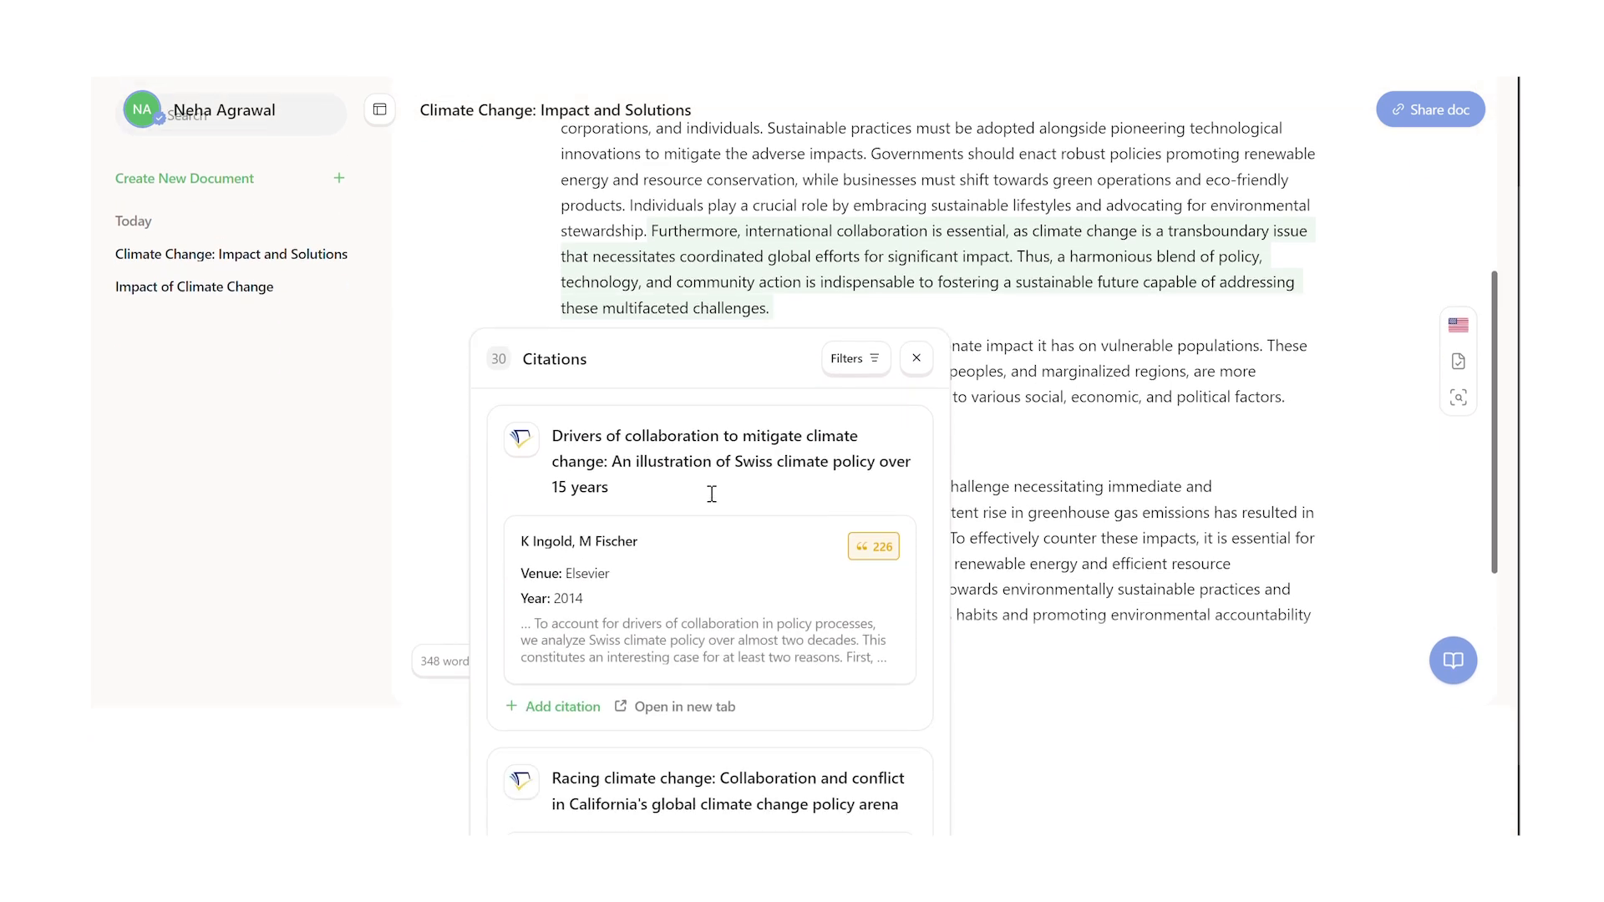
pyautogui.scroll(-1, 712, 494)
pyautogui.click(558, 588)
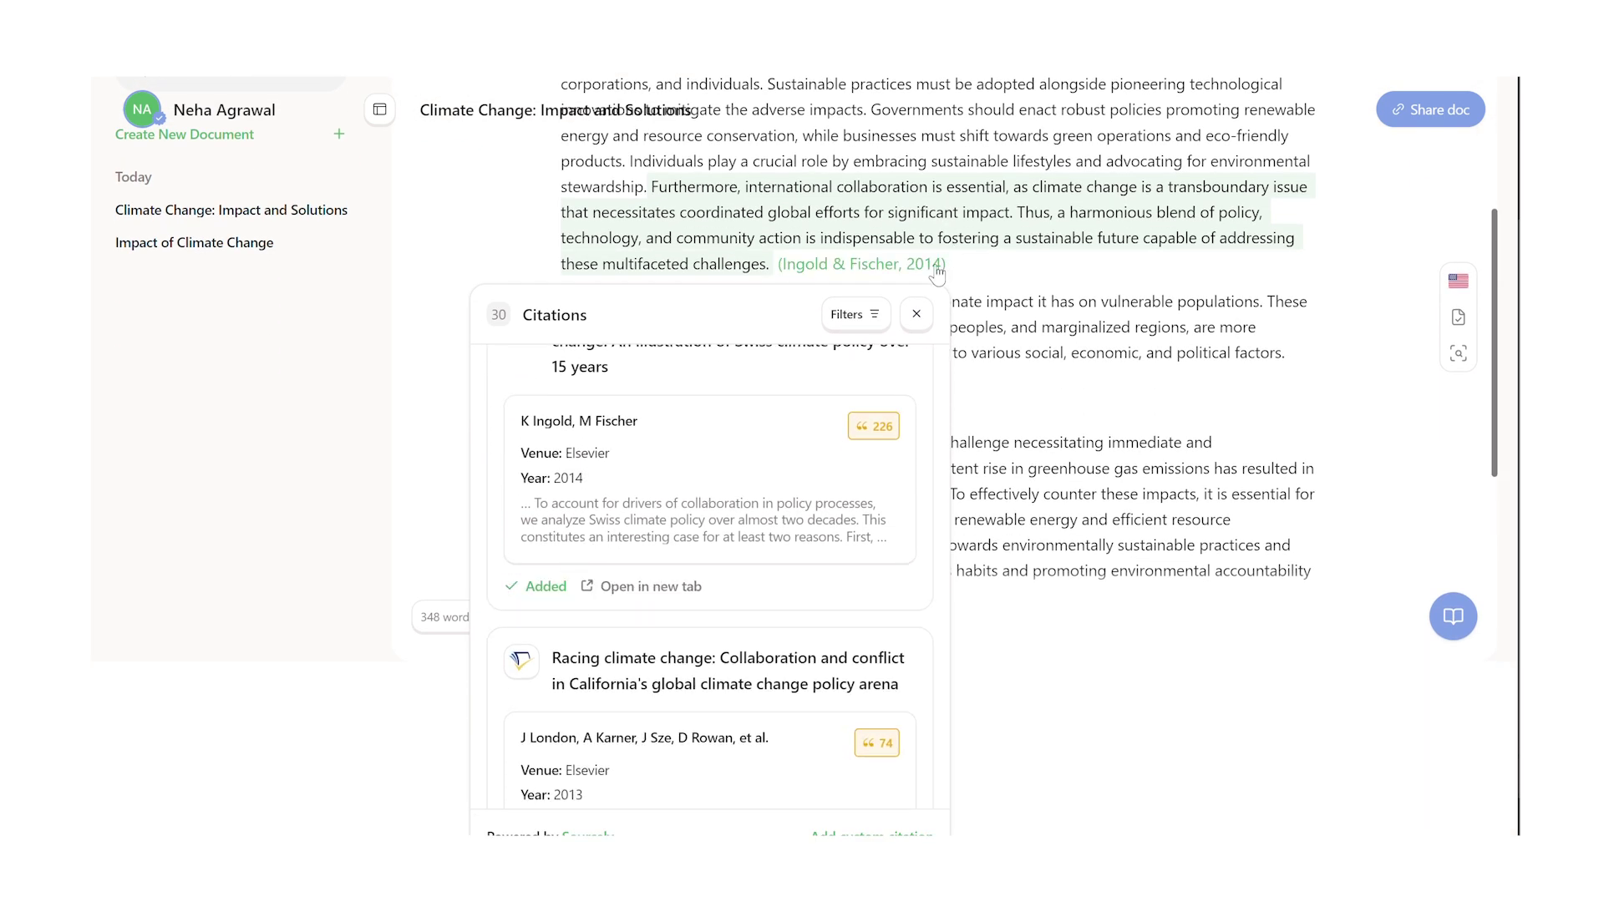
pyautogui.click(994, 274)
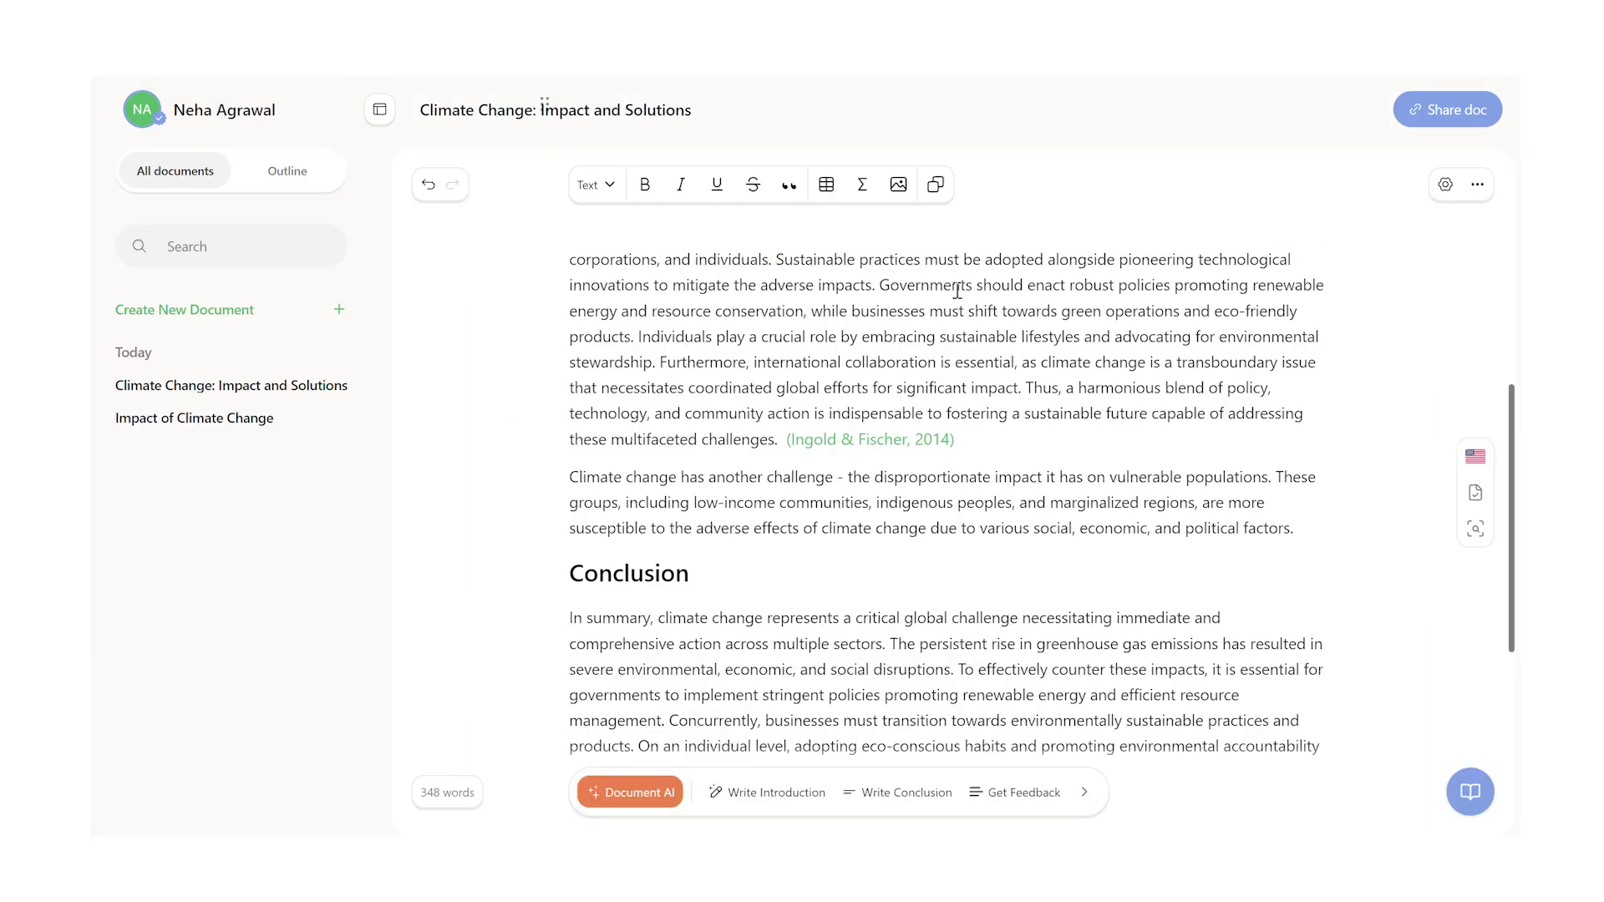
# Try MLA9 and Harvard citation styles in Document Settings, then return to APA7.
pyautogui.click(1445, 186)
pyautogui.click(1246, 593)
pyautogui.click(1374, 585)
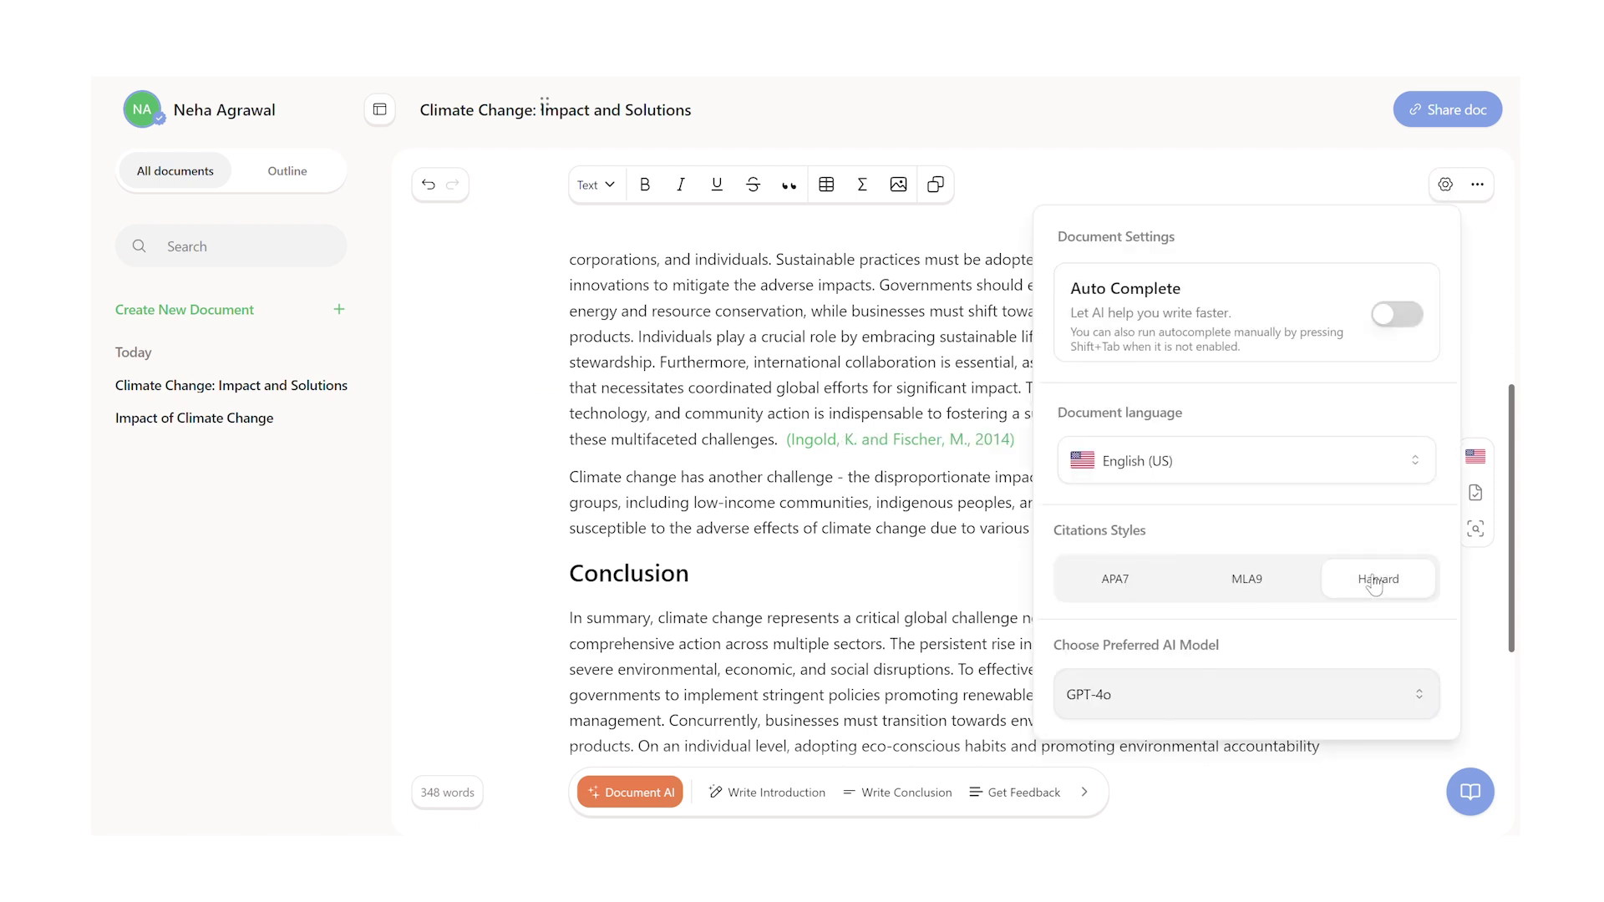
pyautogui.click(1132, 585)
pyautogui.click(967, 539)
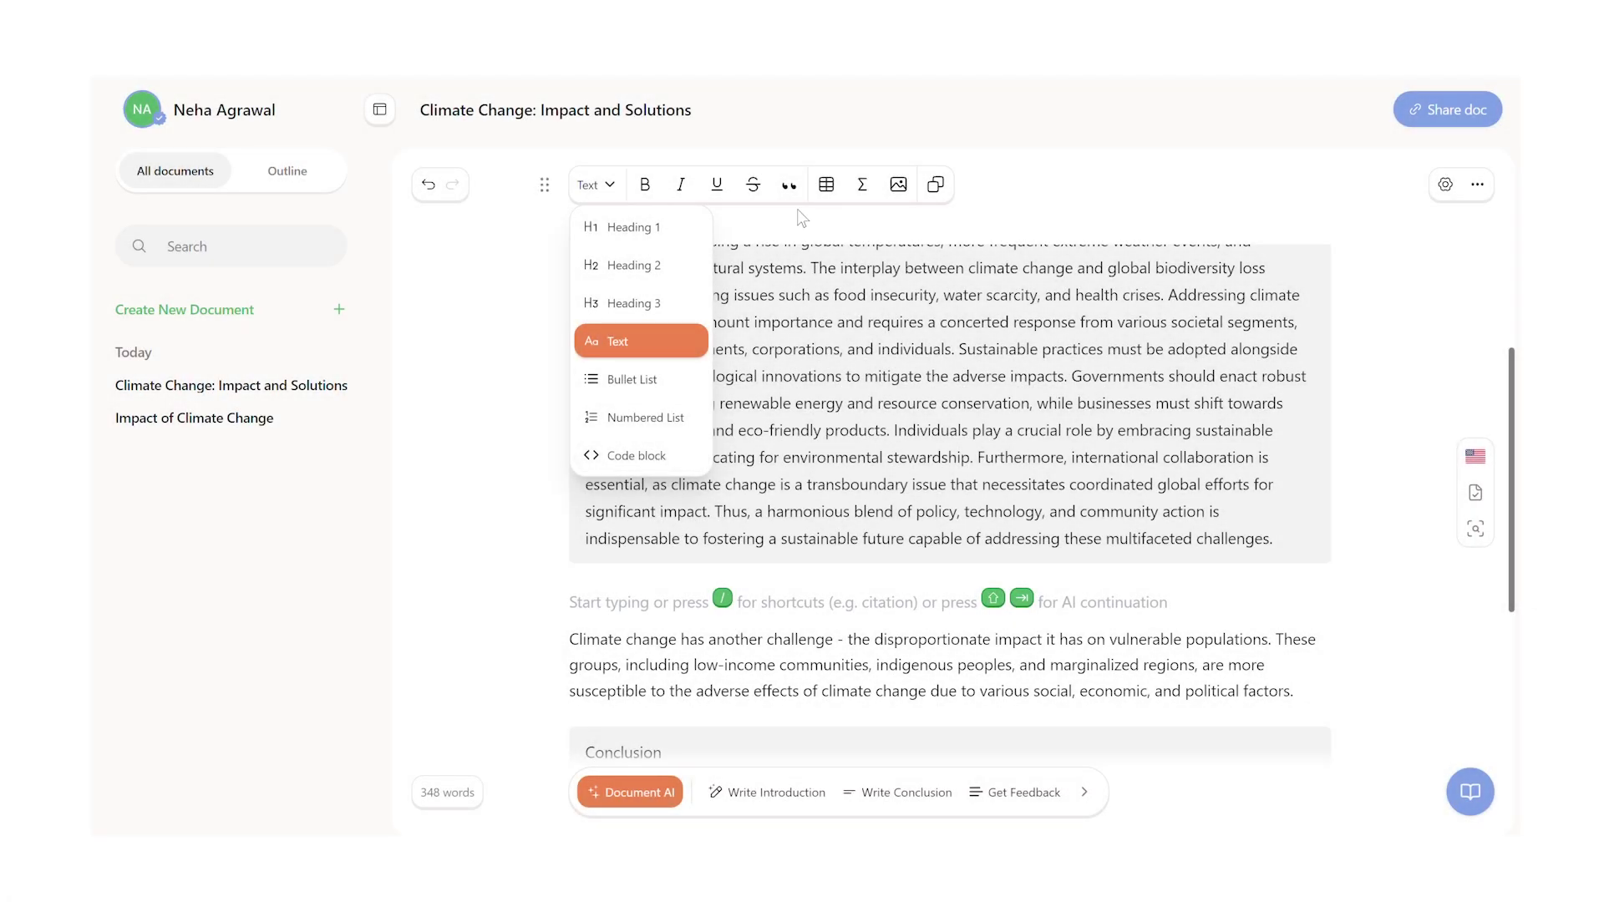
pyautogui.click(838, 226)
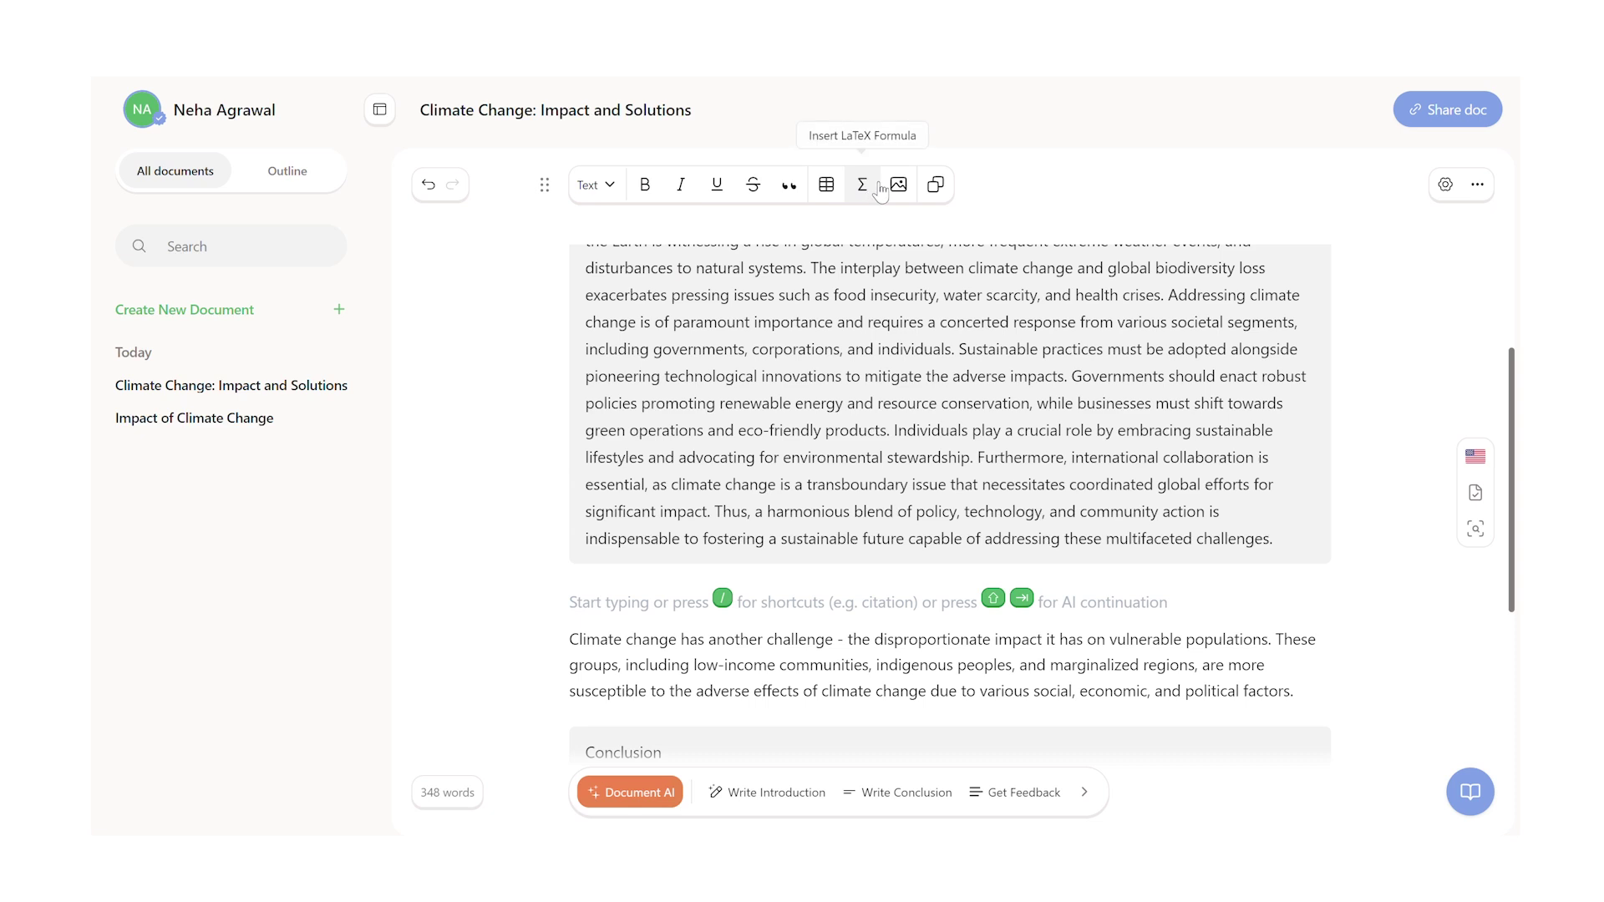
# Reopen Document Settings and show the Preferred AI Model list with GPT-4o selected.
pyautogui.click(1478, 185)
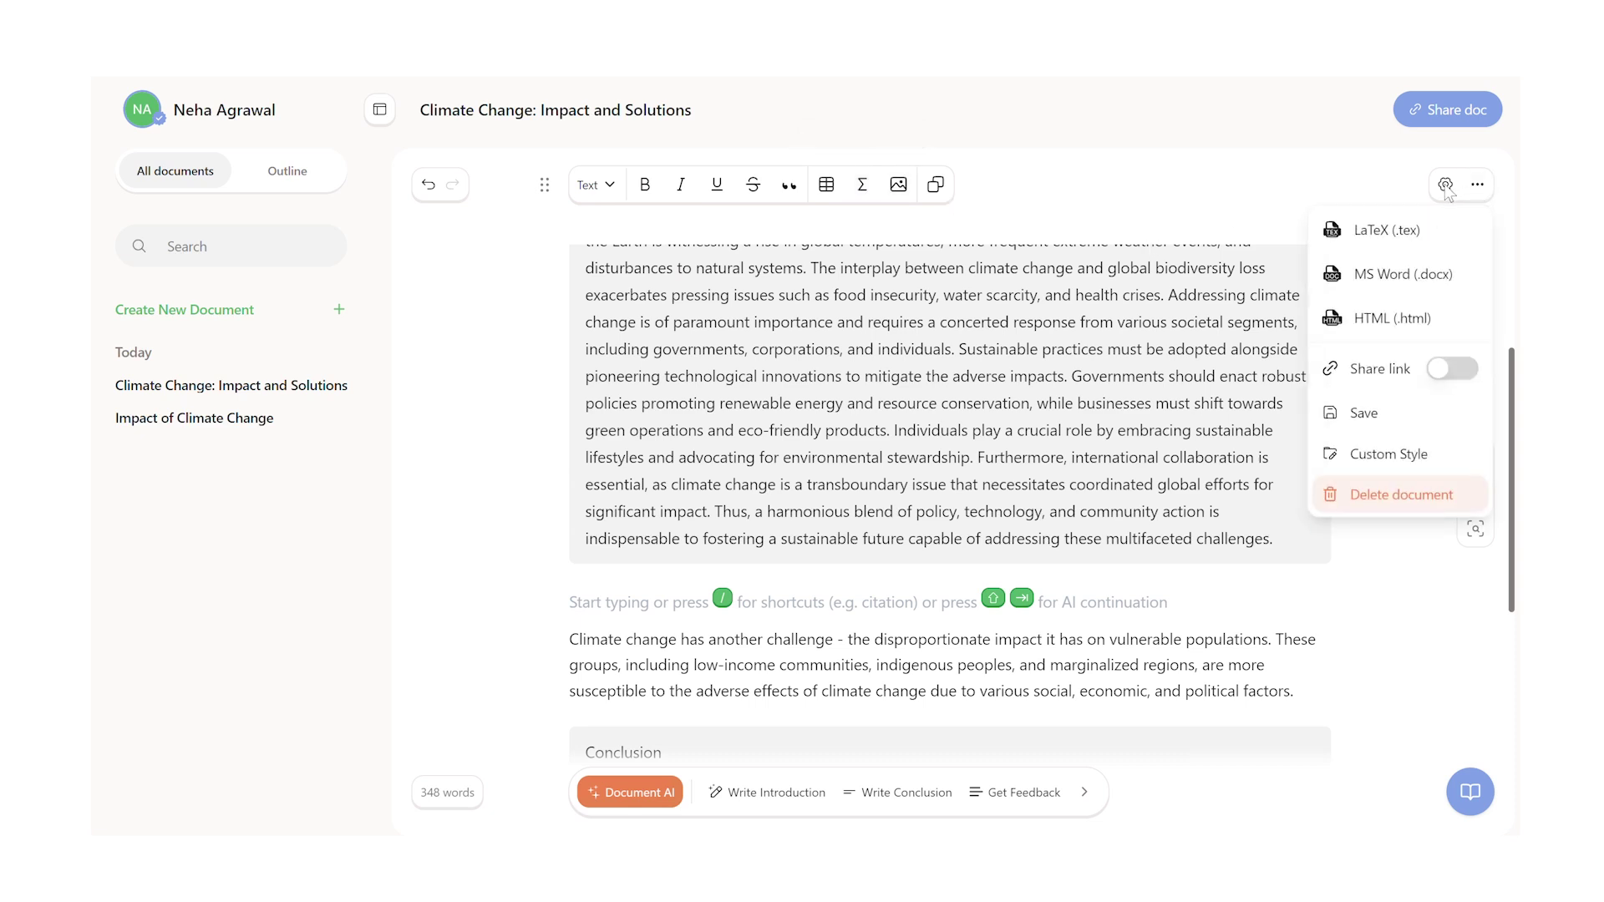
pyautogui.click(1444, 186)
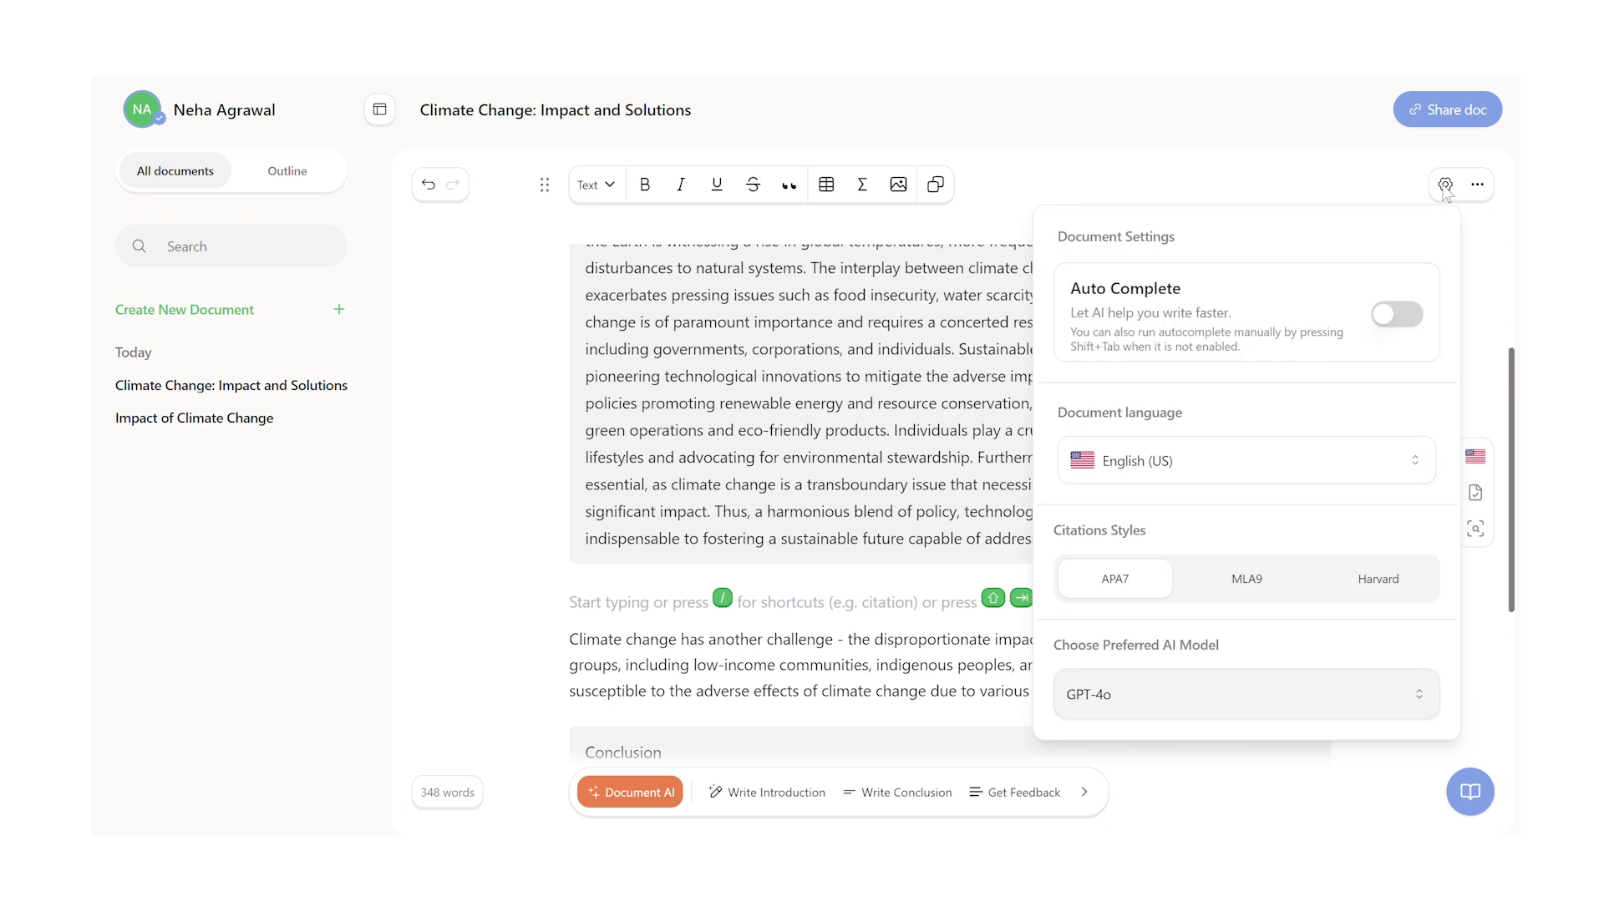
pyautogui.click(1336, 712)
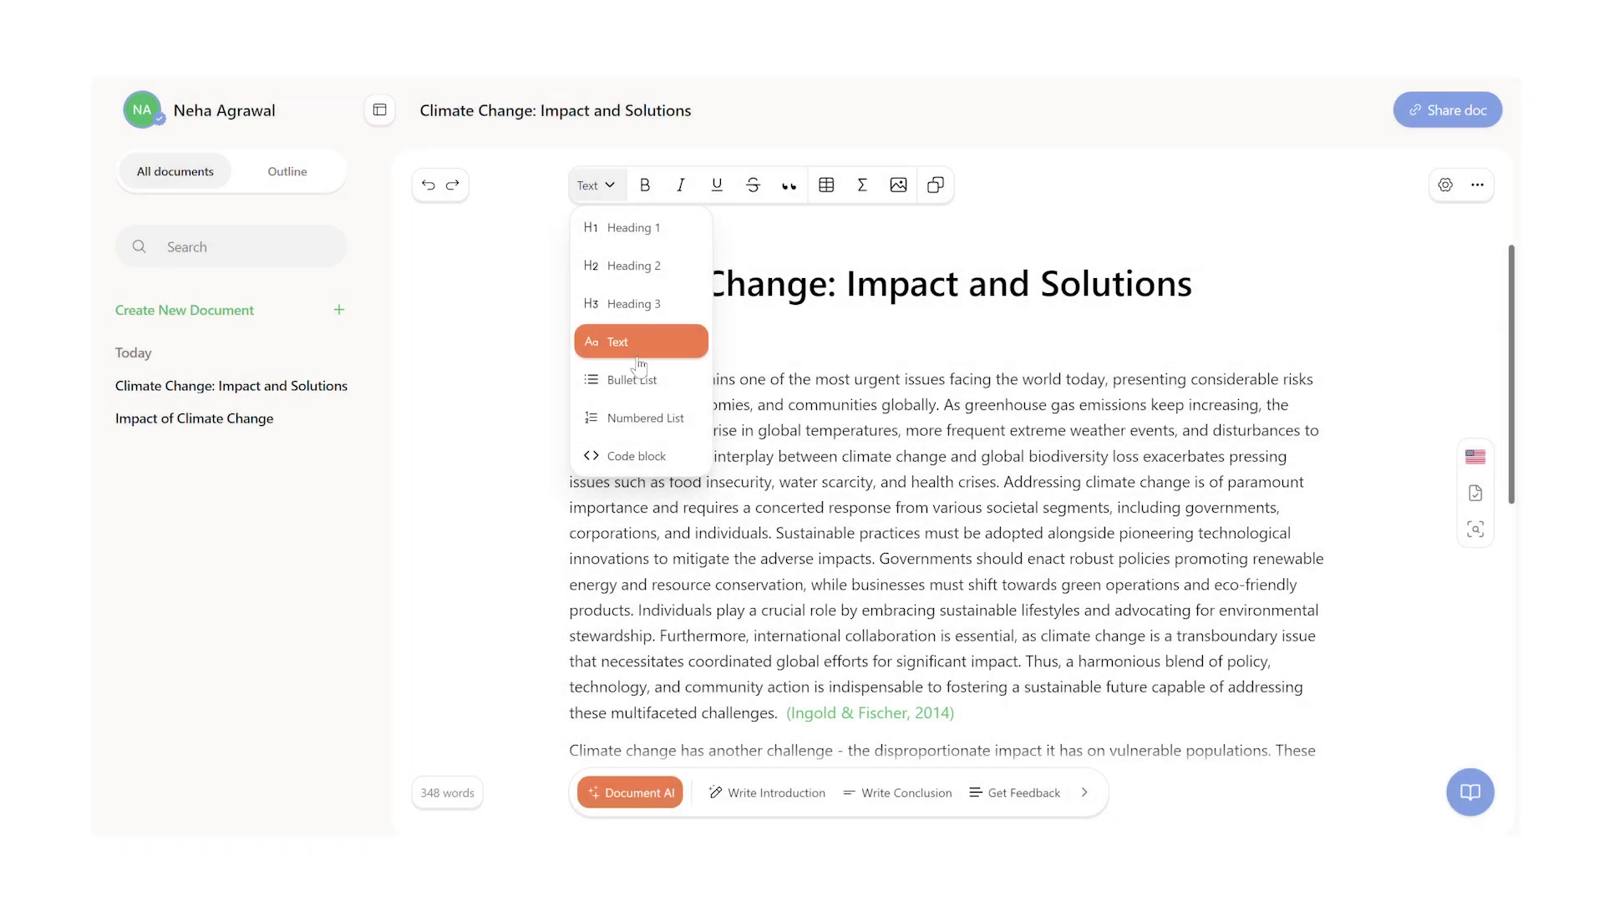
# Insert an empty two-row, three-column table and the climate collage photo from Downloads into the Introduction.
pyautogui.click(651, 191)
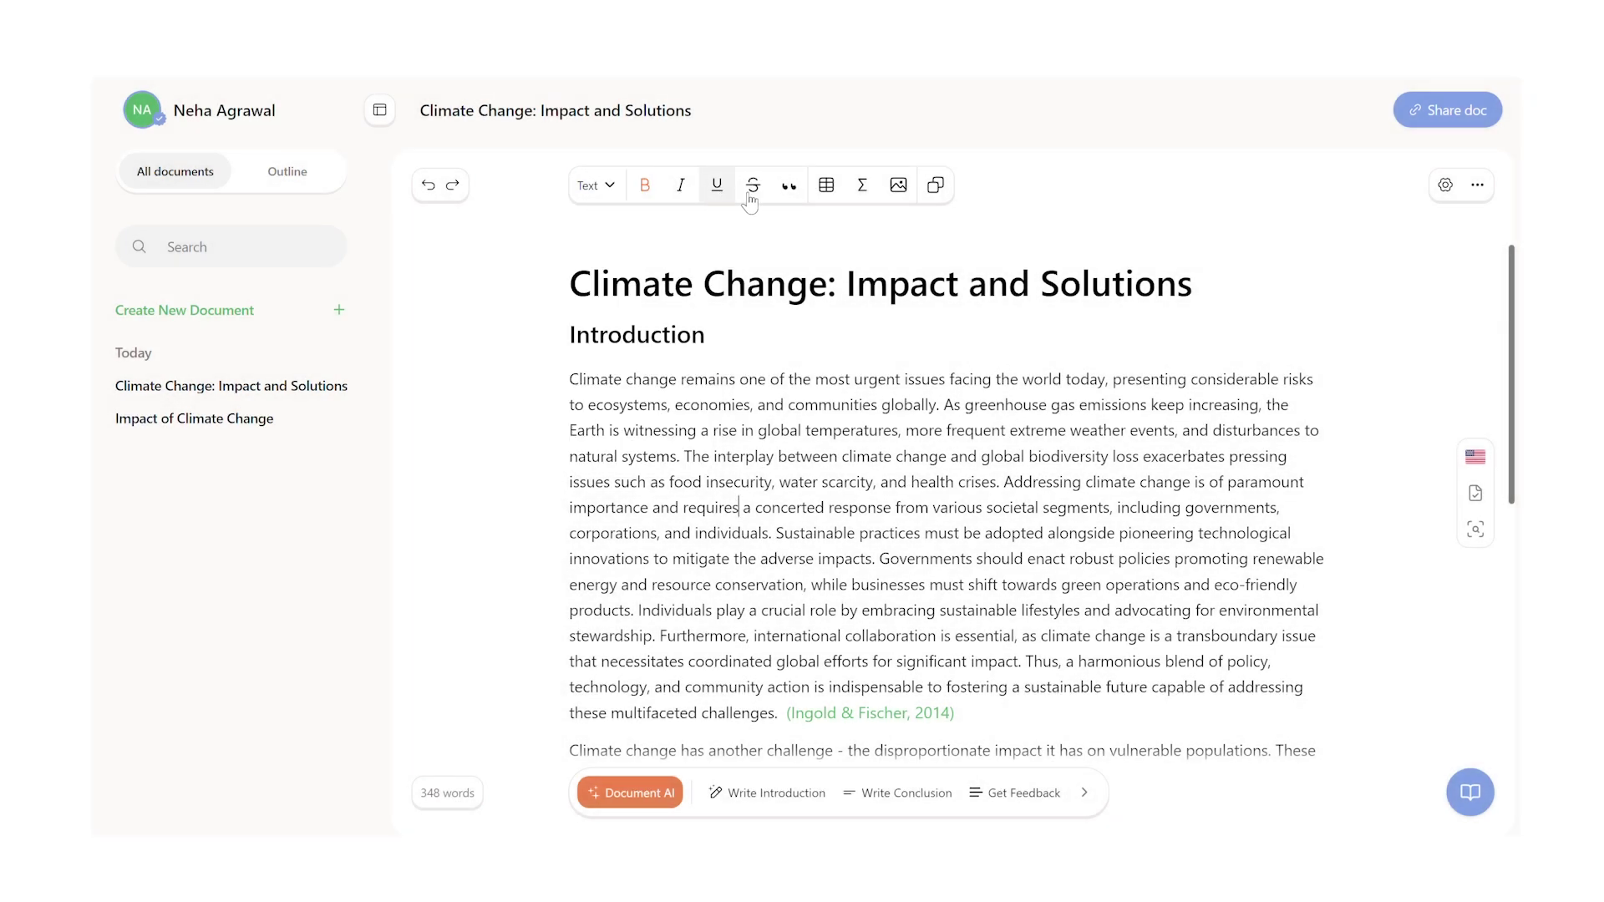
pyautogui.click(831, 192)
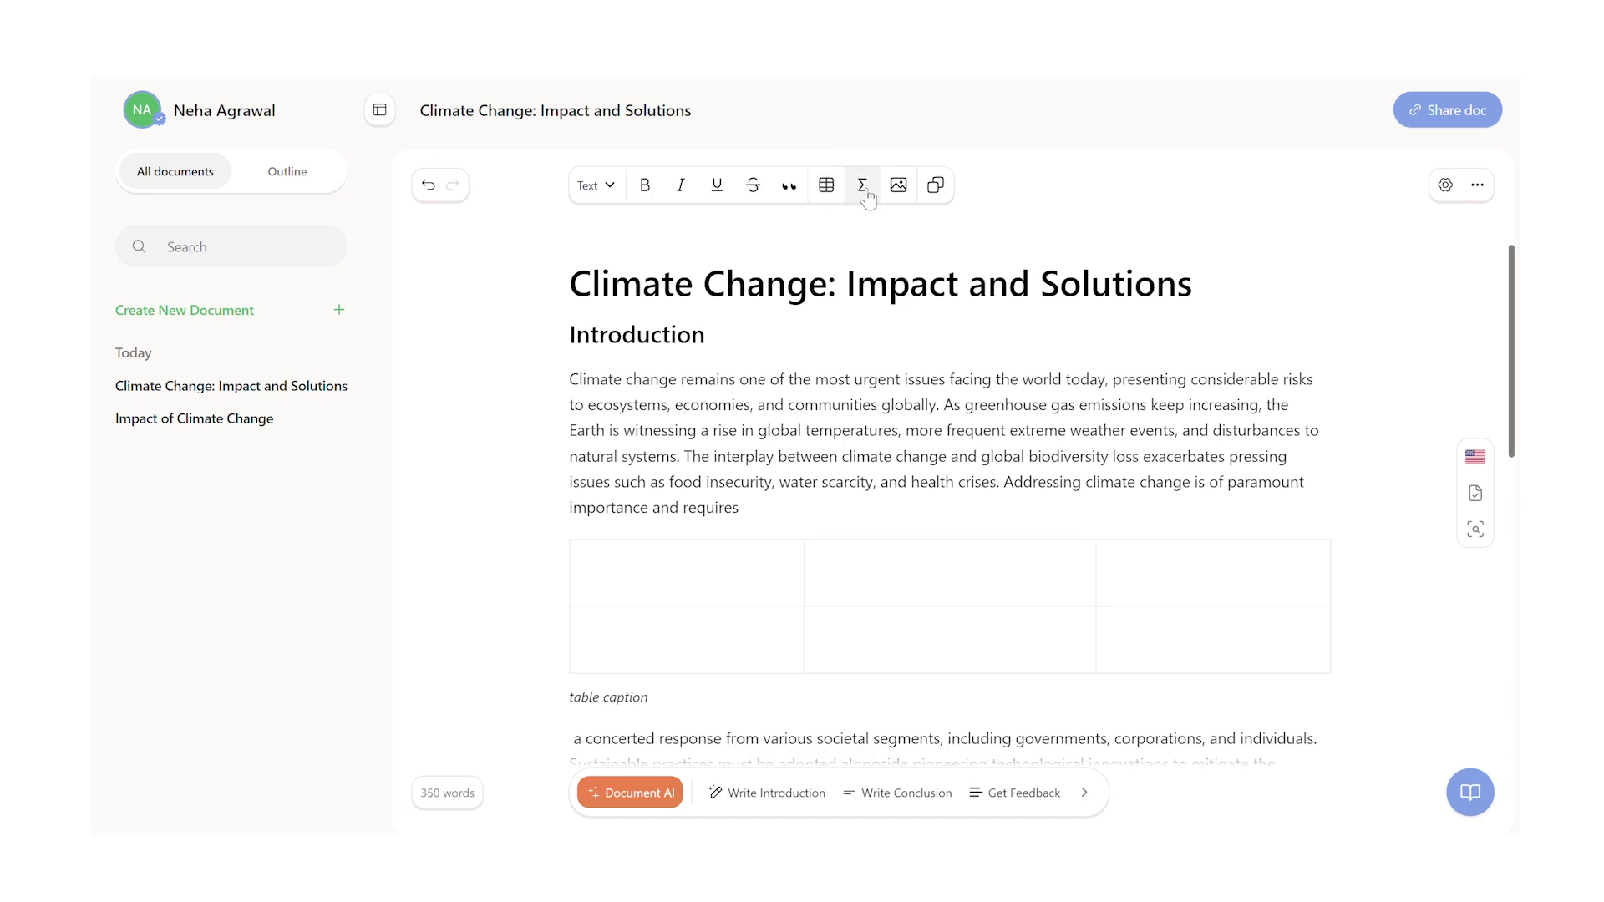
pyautogui.click(897, 188)
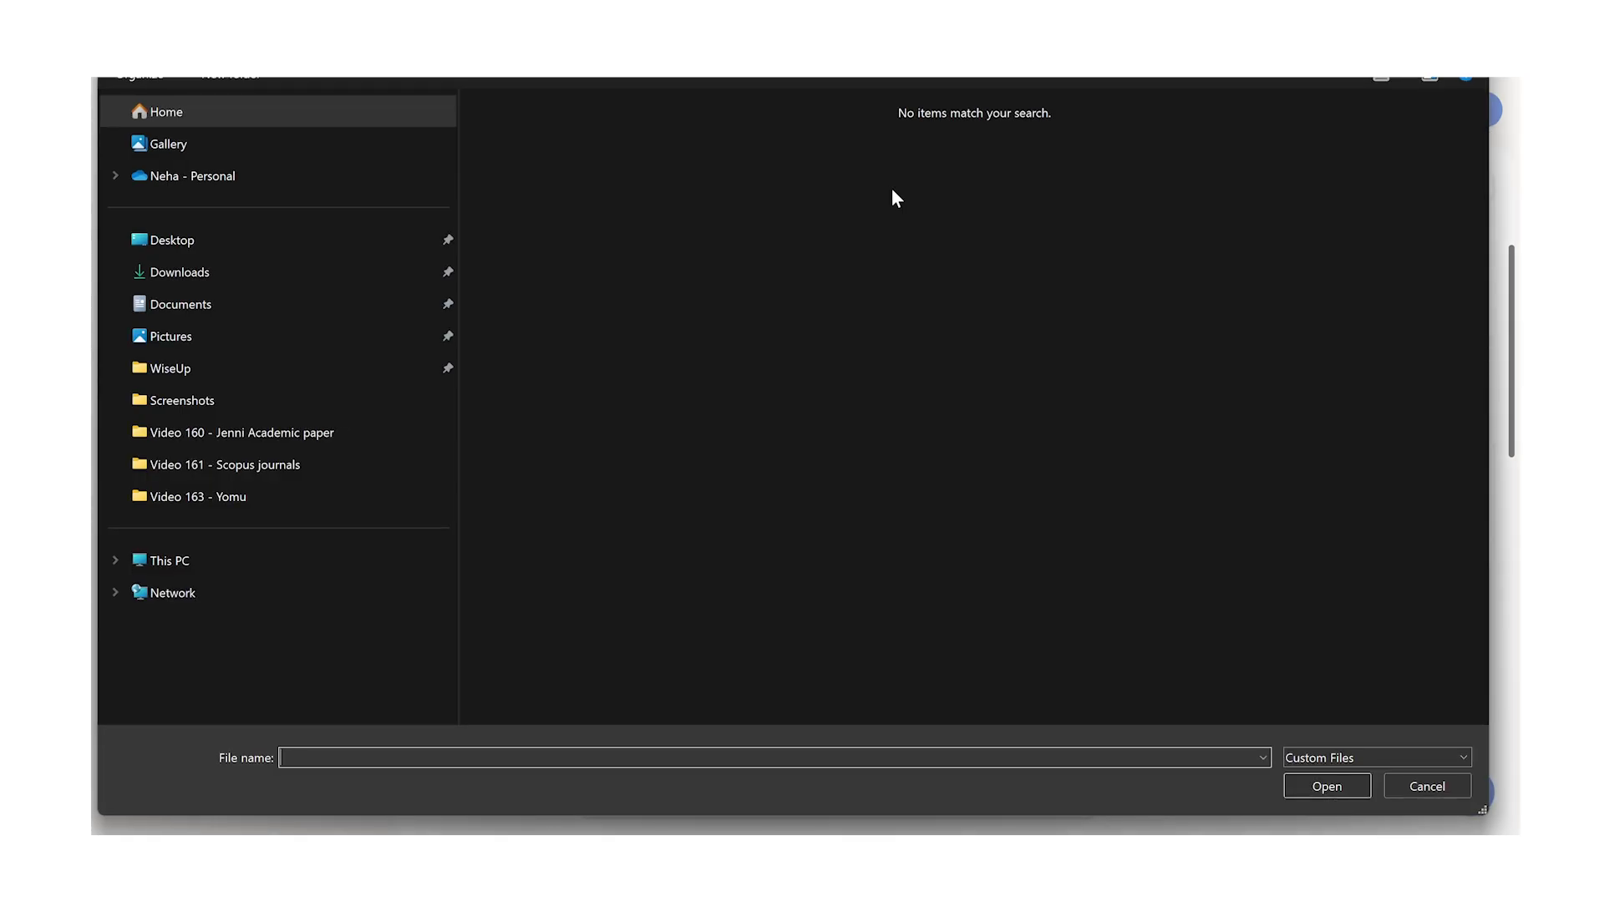
pyautogui.click(308, 280)
pyautogui.click(529, 213)
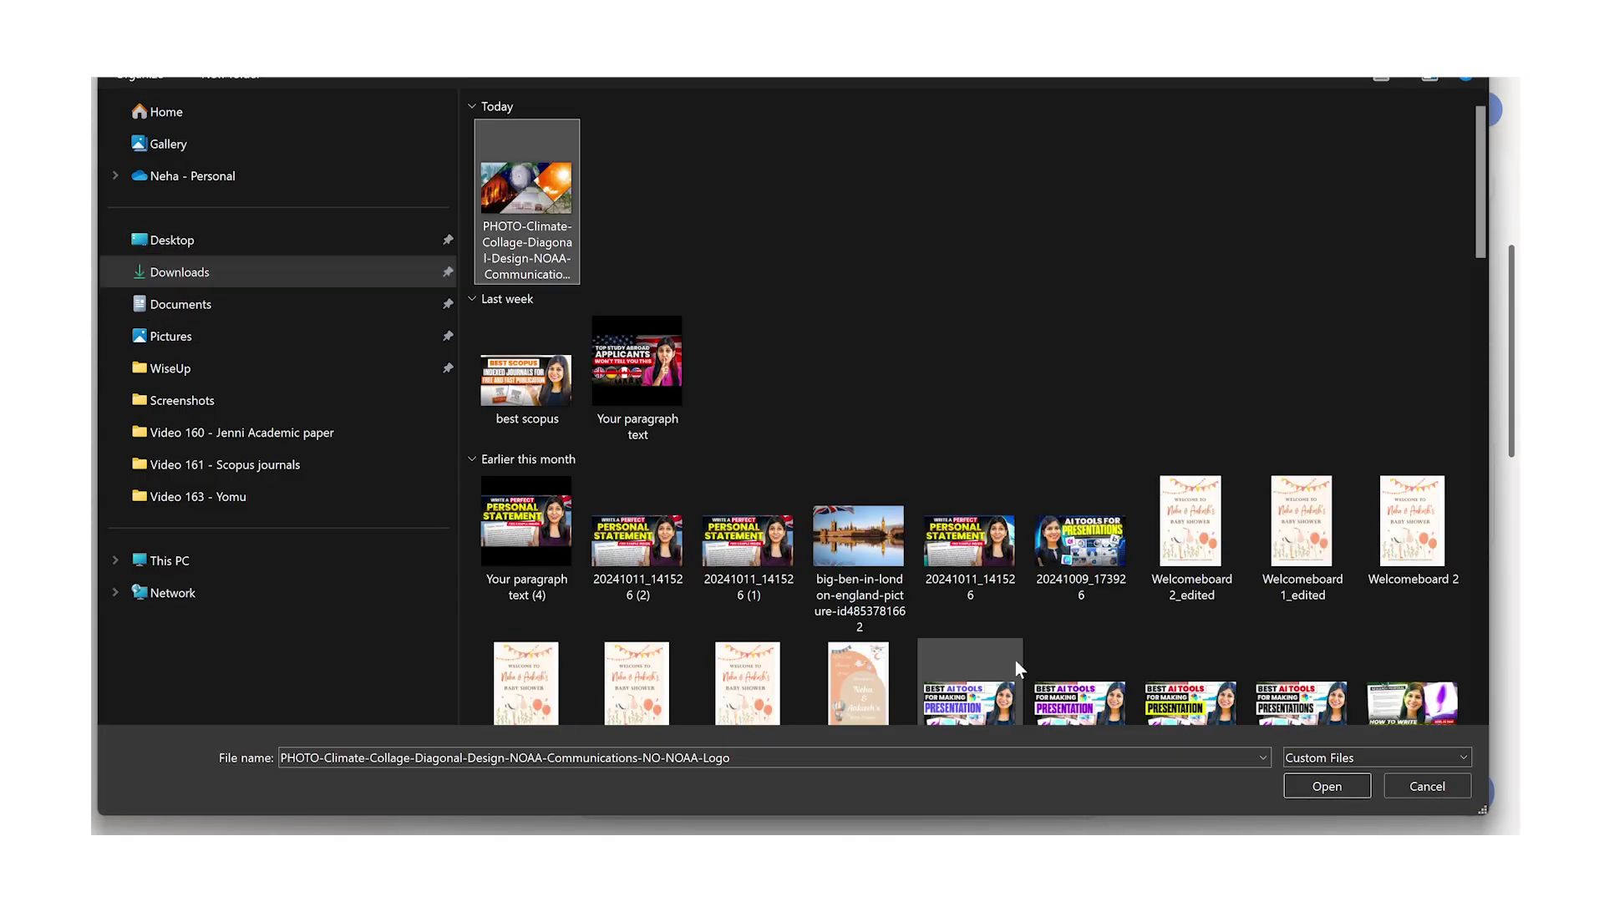
pyautogui.click(1318, 781)
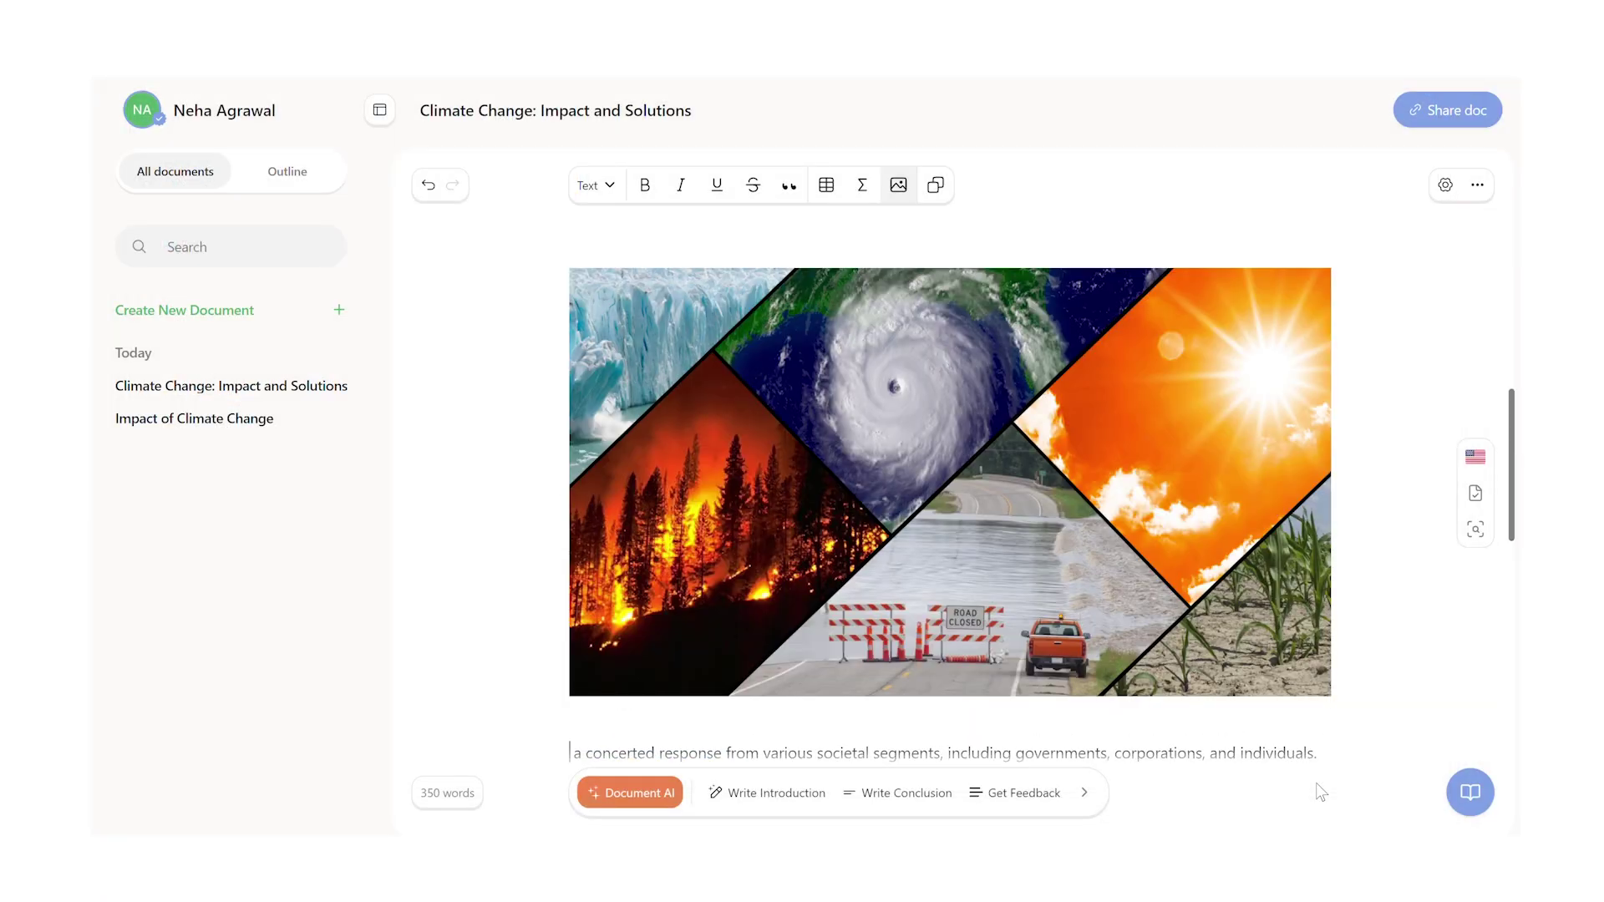
pyautogui.scroll(5, 981, 559)
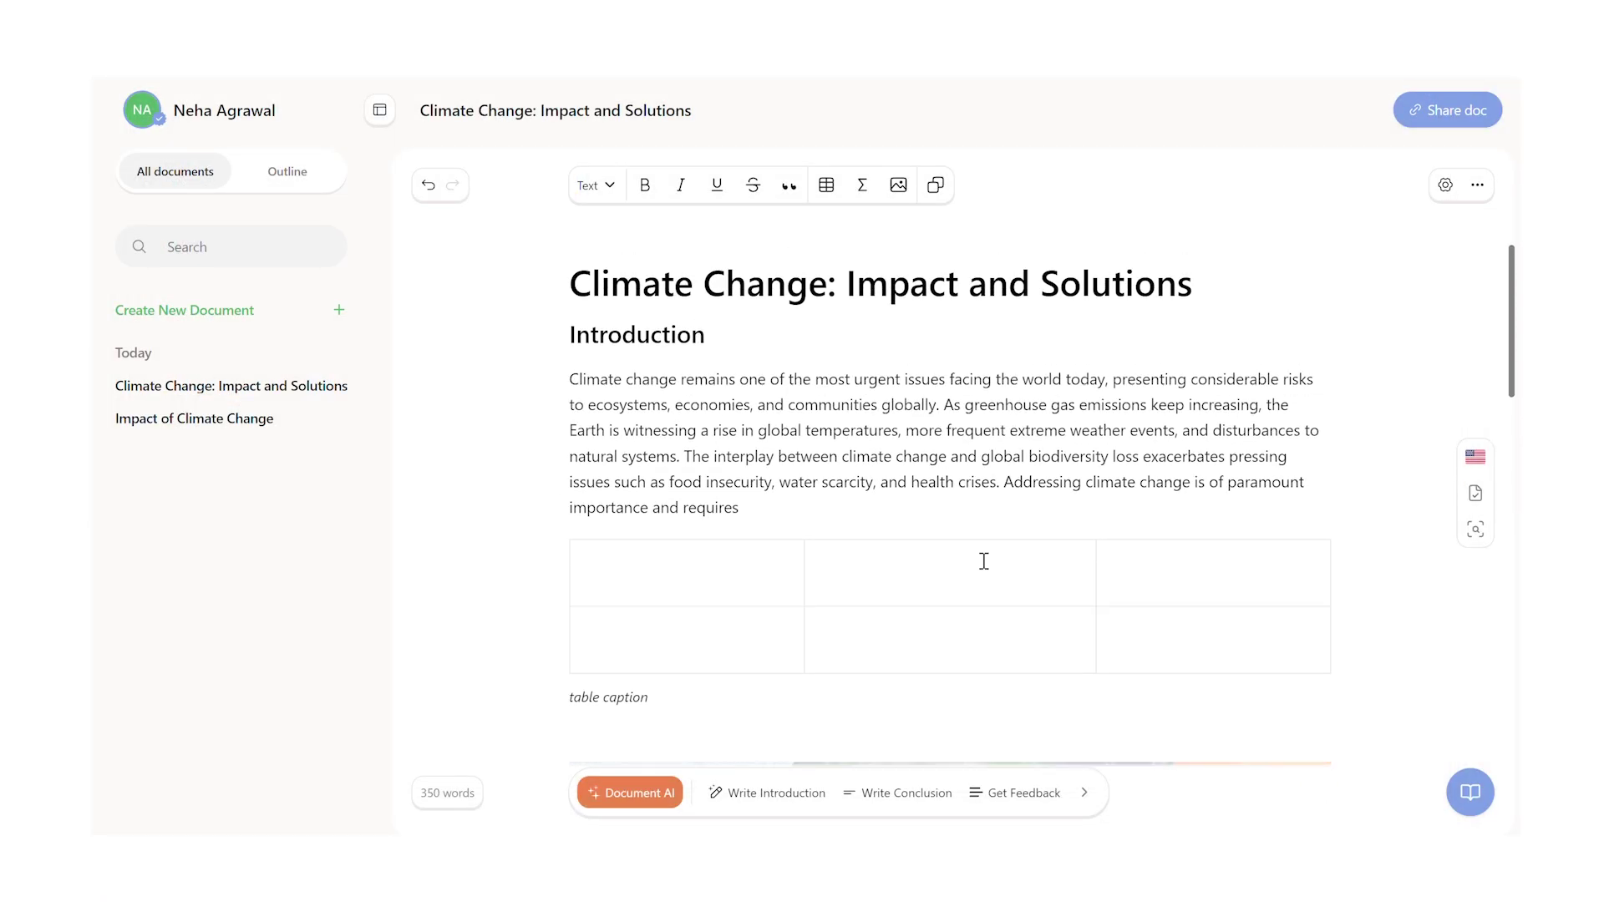
pyautogui.scroll(-10, 983, 561)
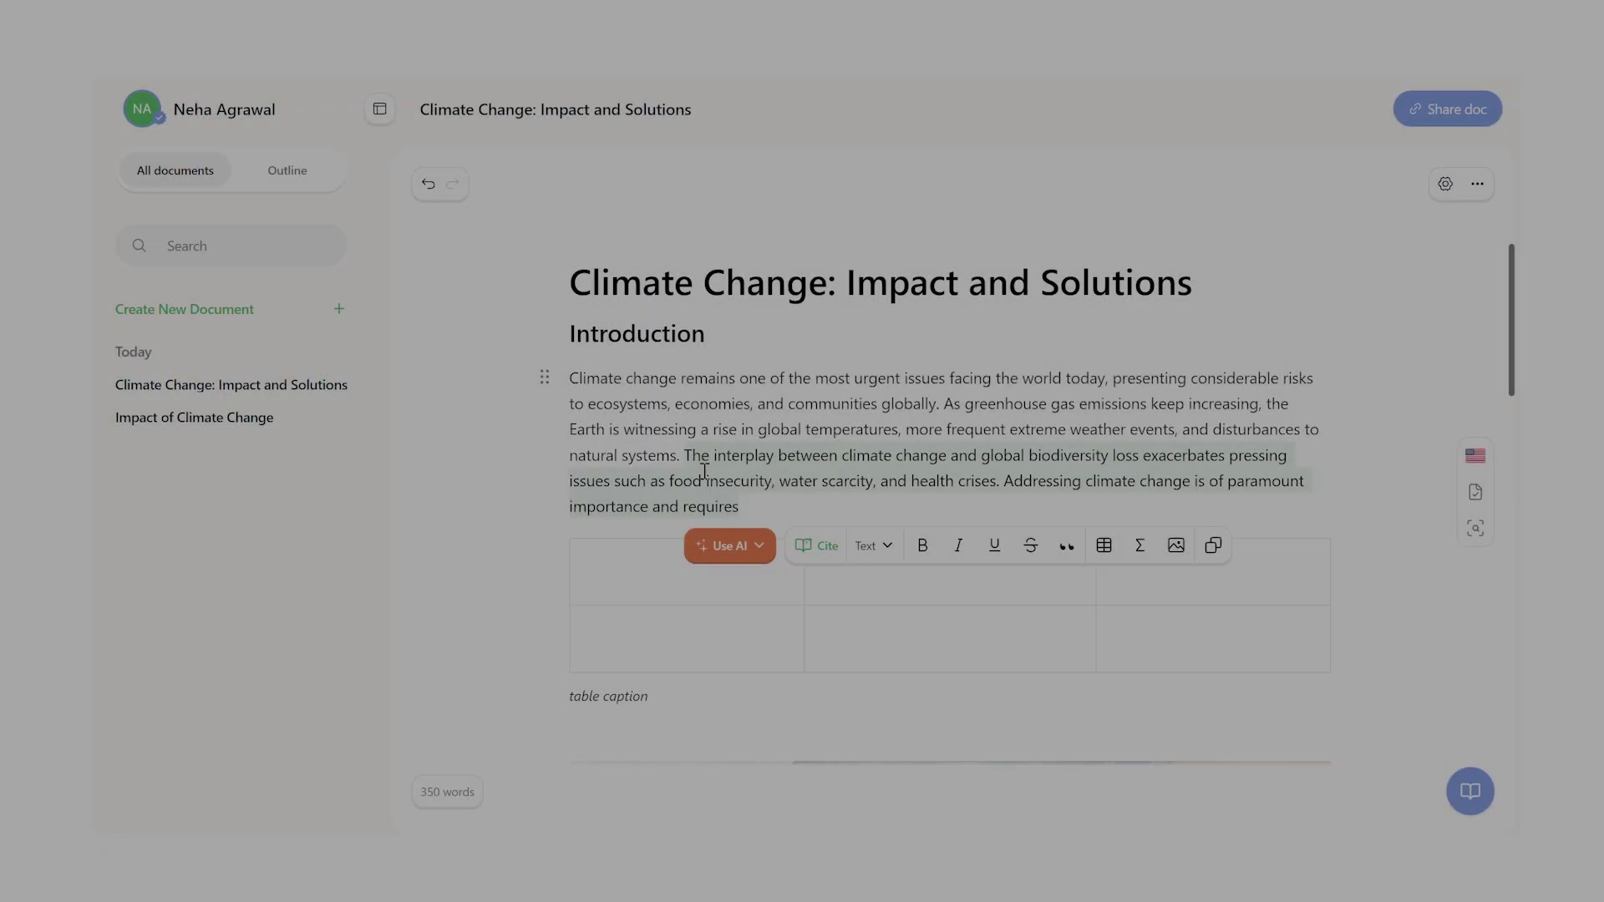
# Paraphrase the sentences about biodiversity loss and urgent challenges with AI and keep them.
pyautogui.click(735, 546)
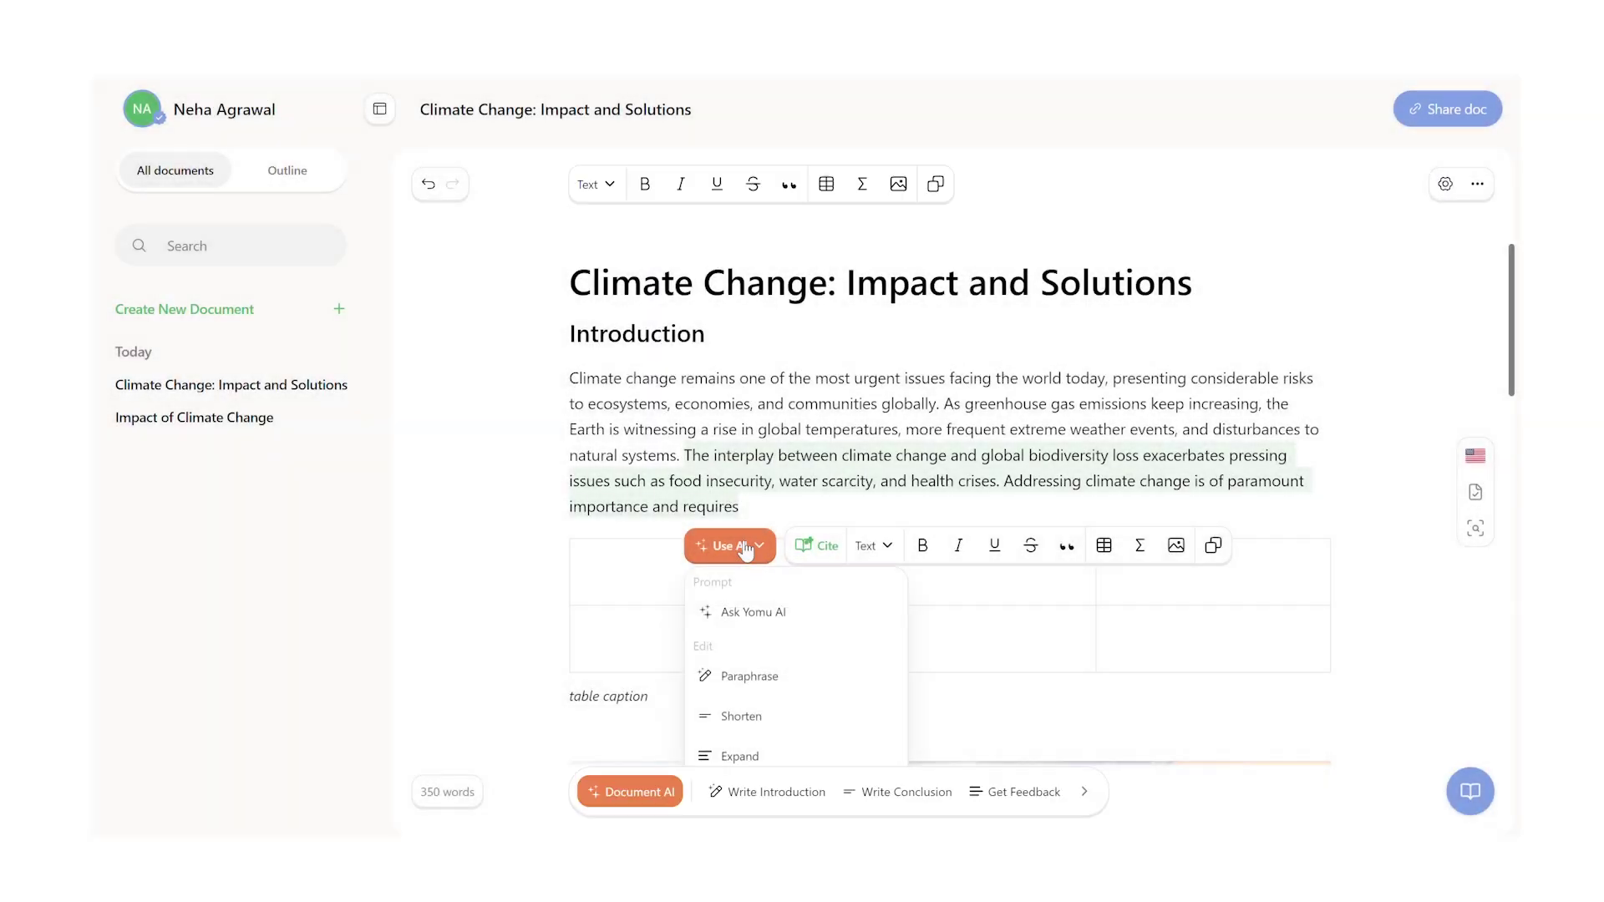
pyautogui.click(749, 676)
pyautogui.click(823, 551)
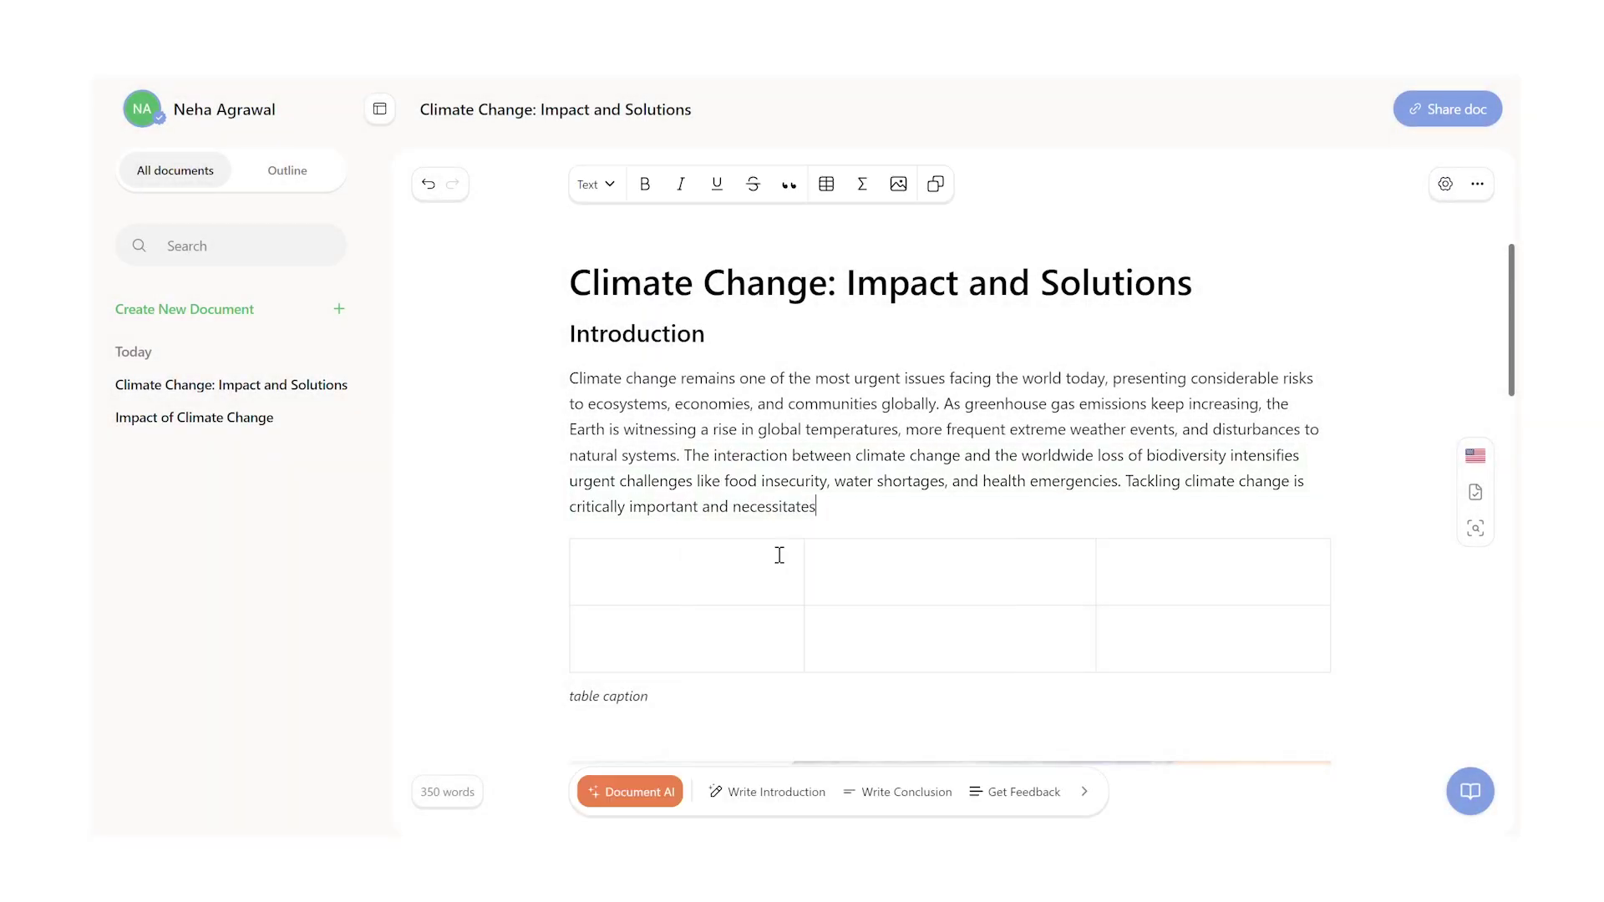
# Cite the reworded sentences with Brodie 2016 and run a plagiarism scan.
pyautogui.click(827, 547)
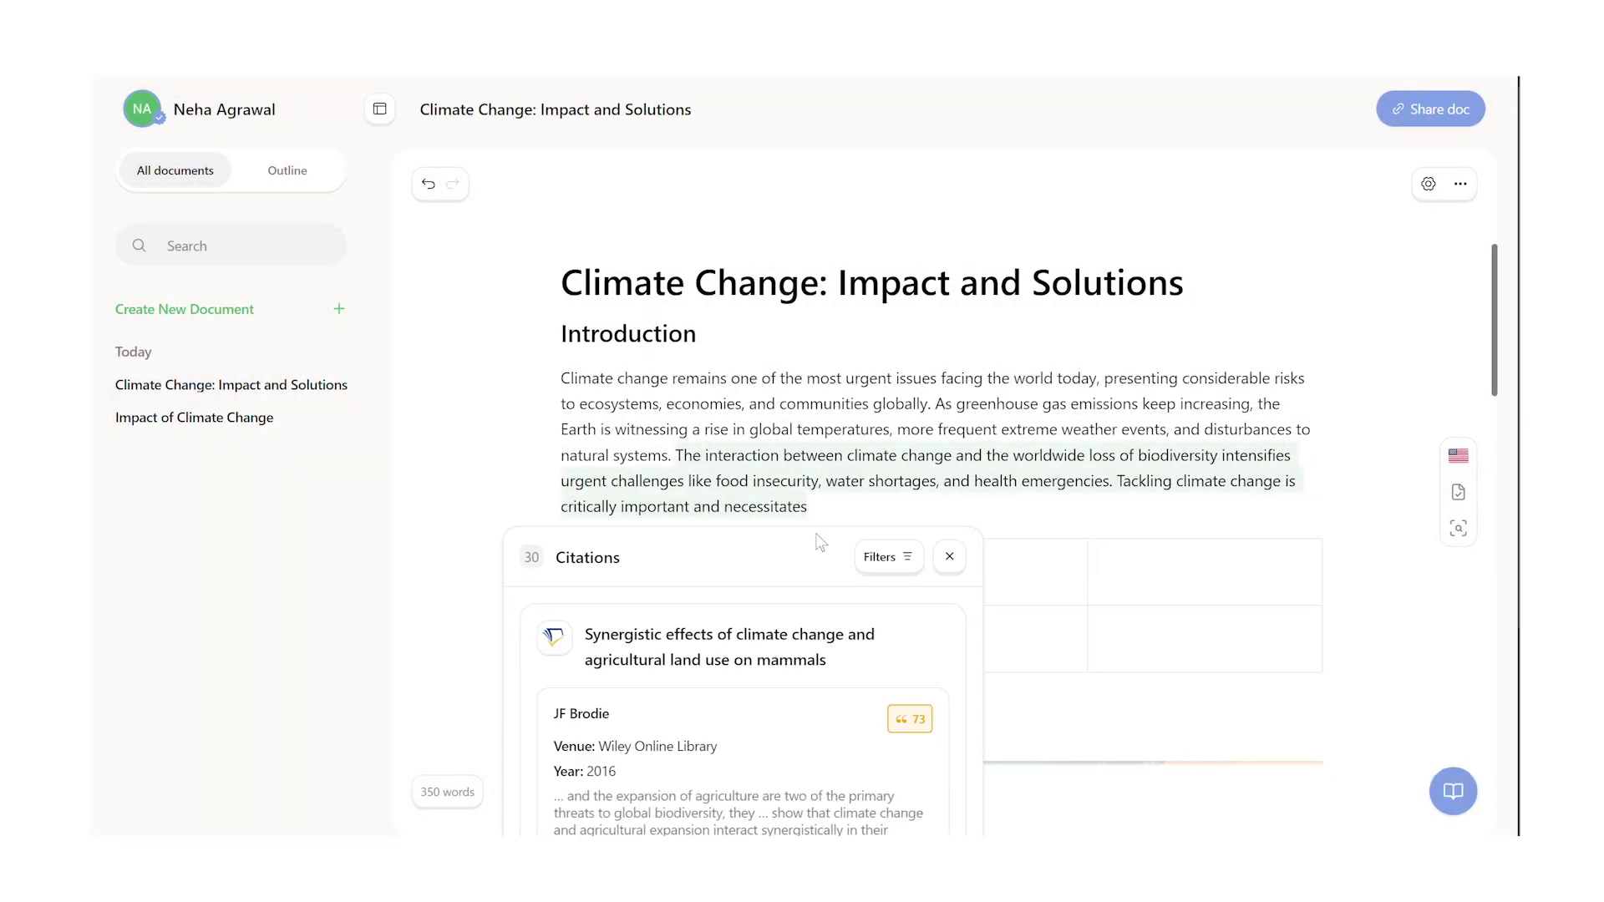
pyautogui.scroll(-2, 817, 729)
pyautogui.click(589, 644)
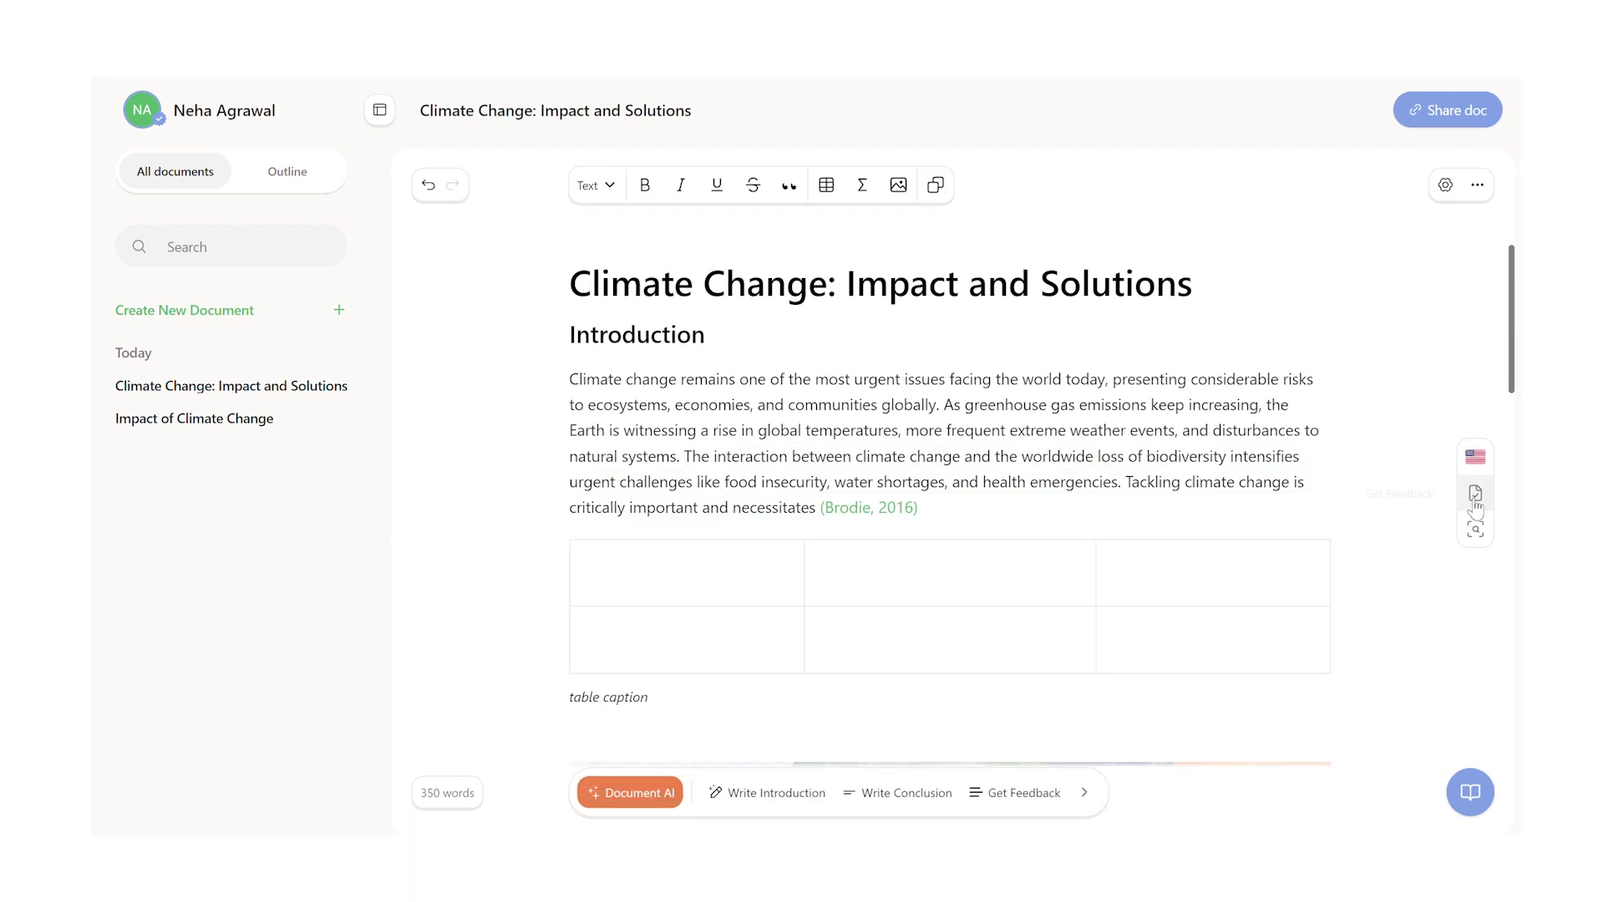
pyautogui.click(1458, 528)
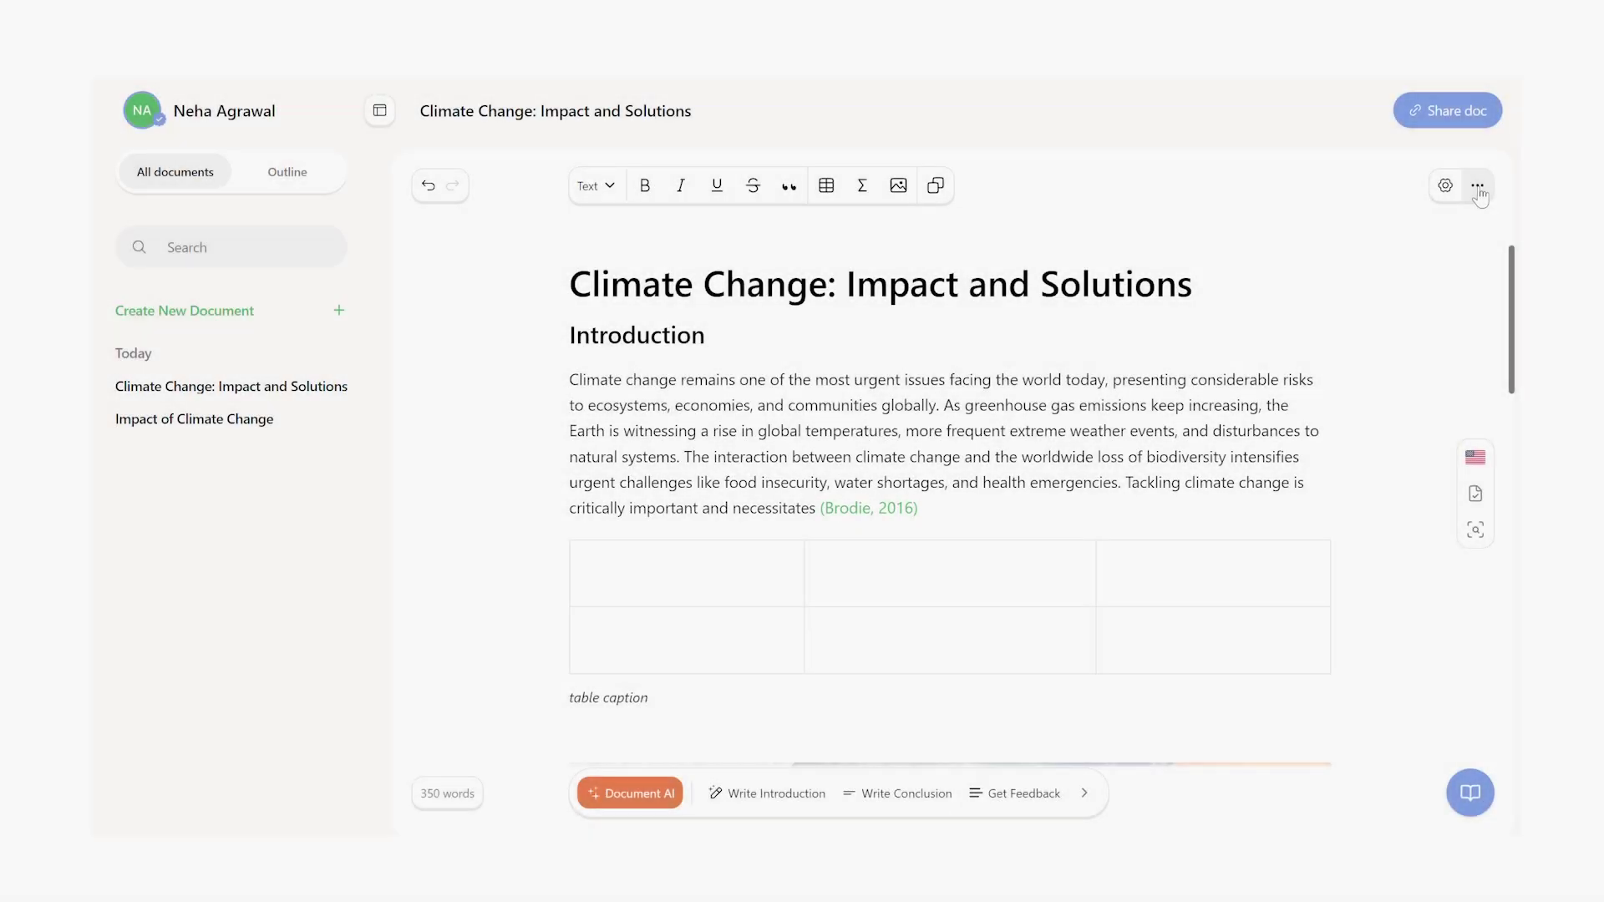
# Enable the document's share link and copy it to the clipboard.
pyautogui.click(1478, 186)
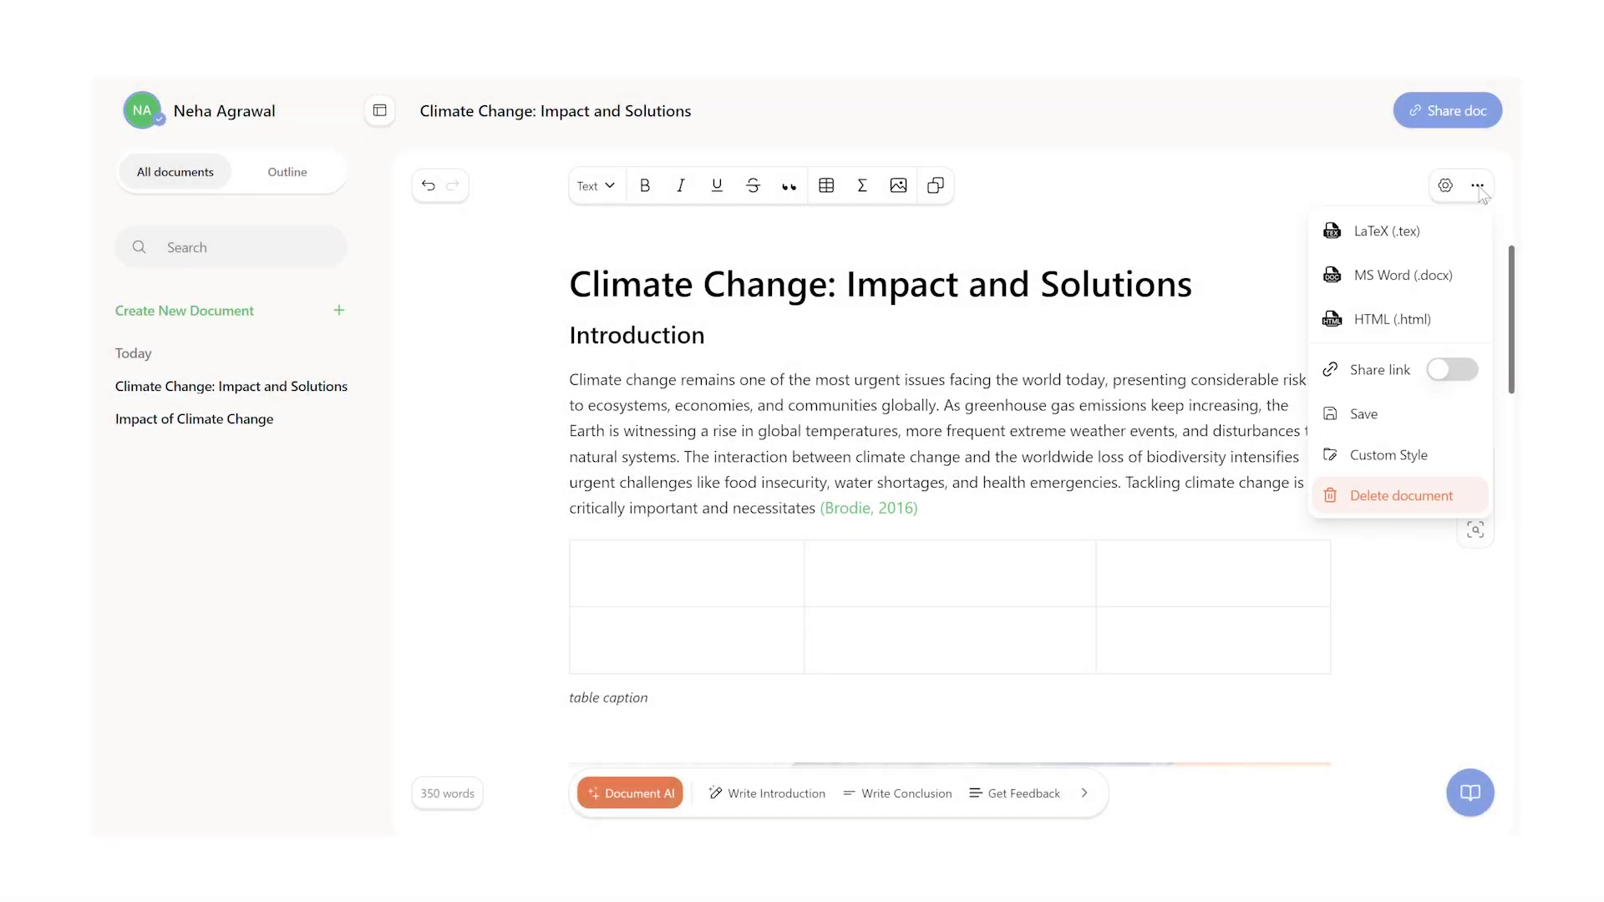
pyautogui.click(1452, 370)
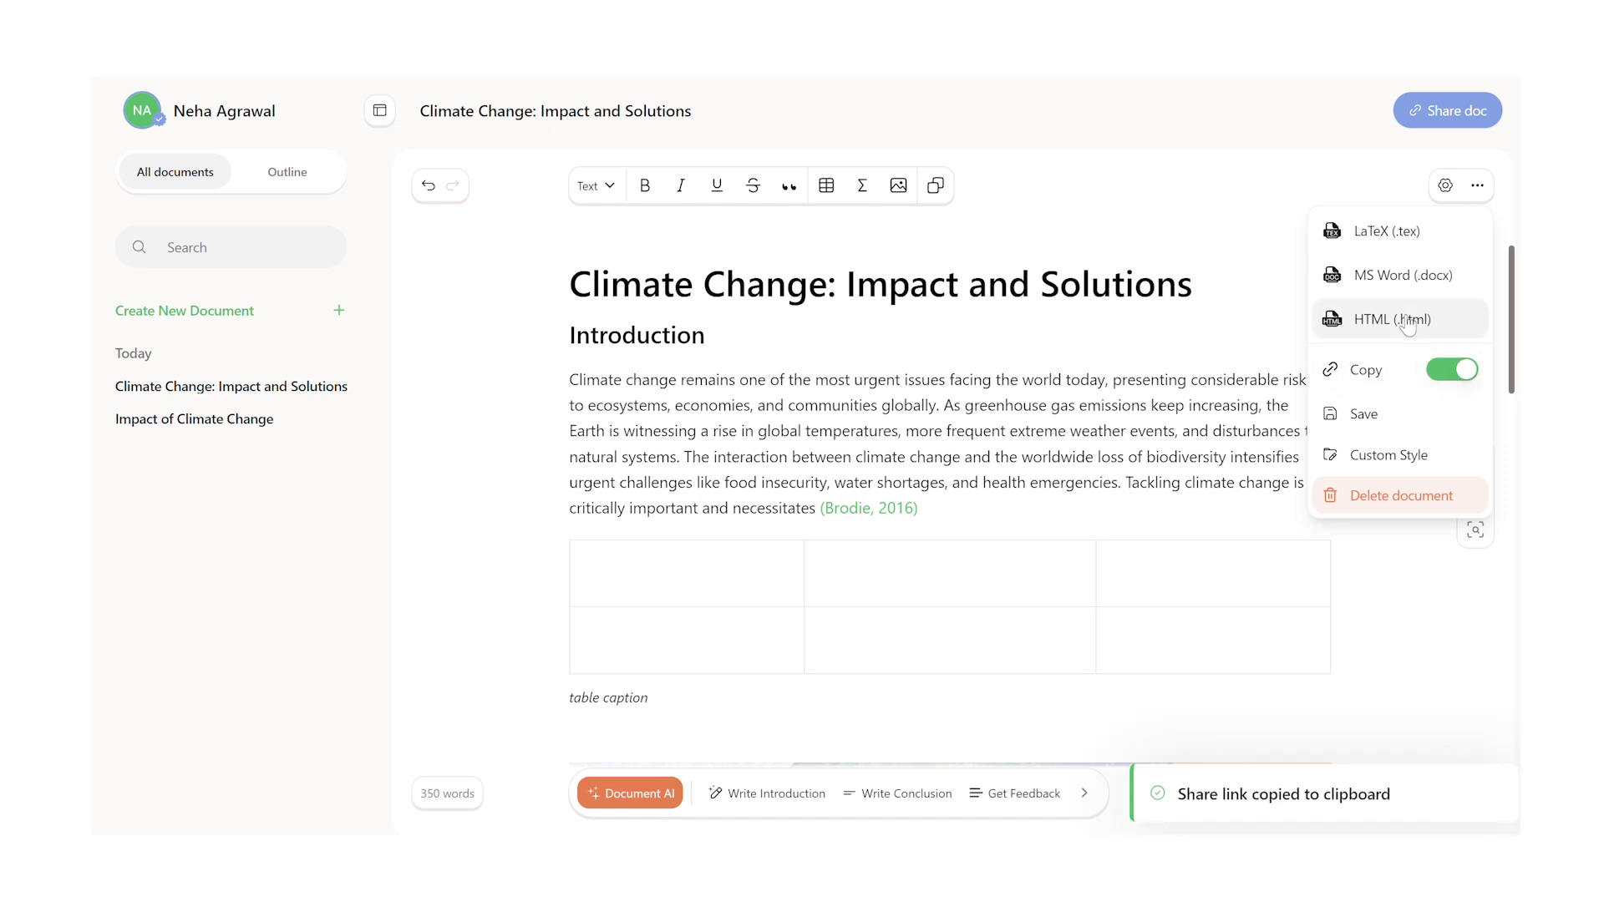